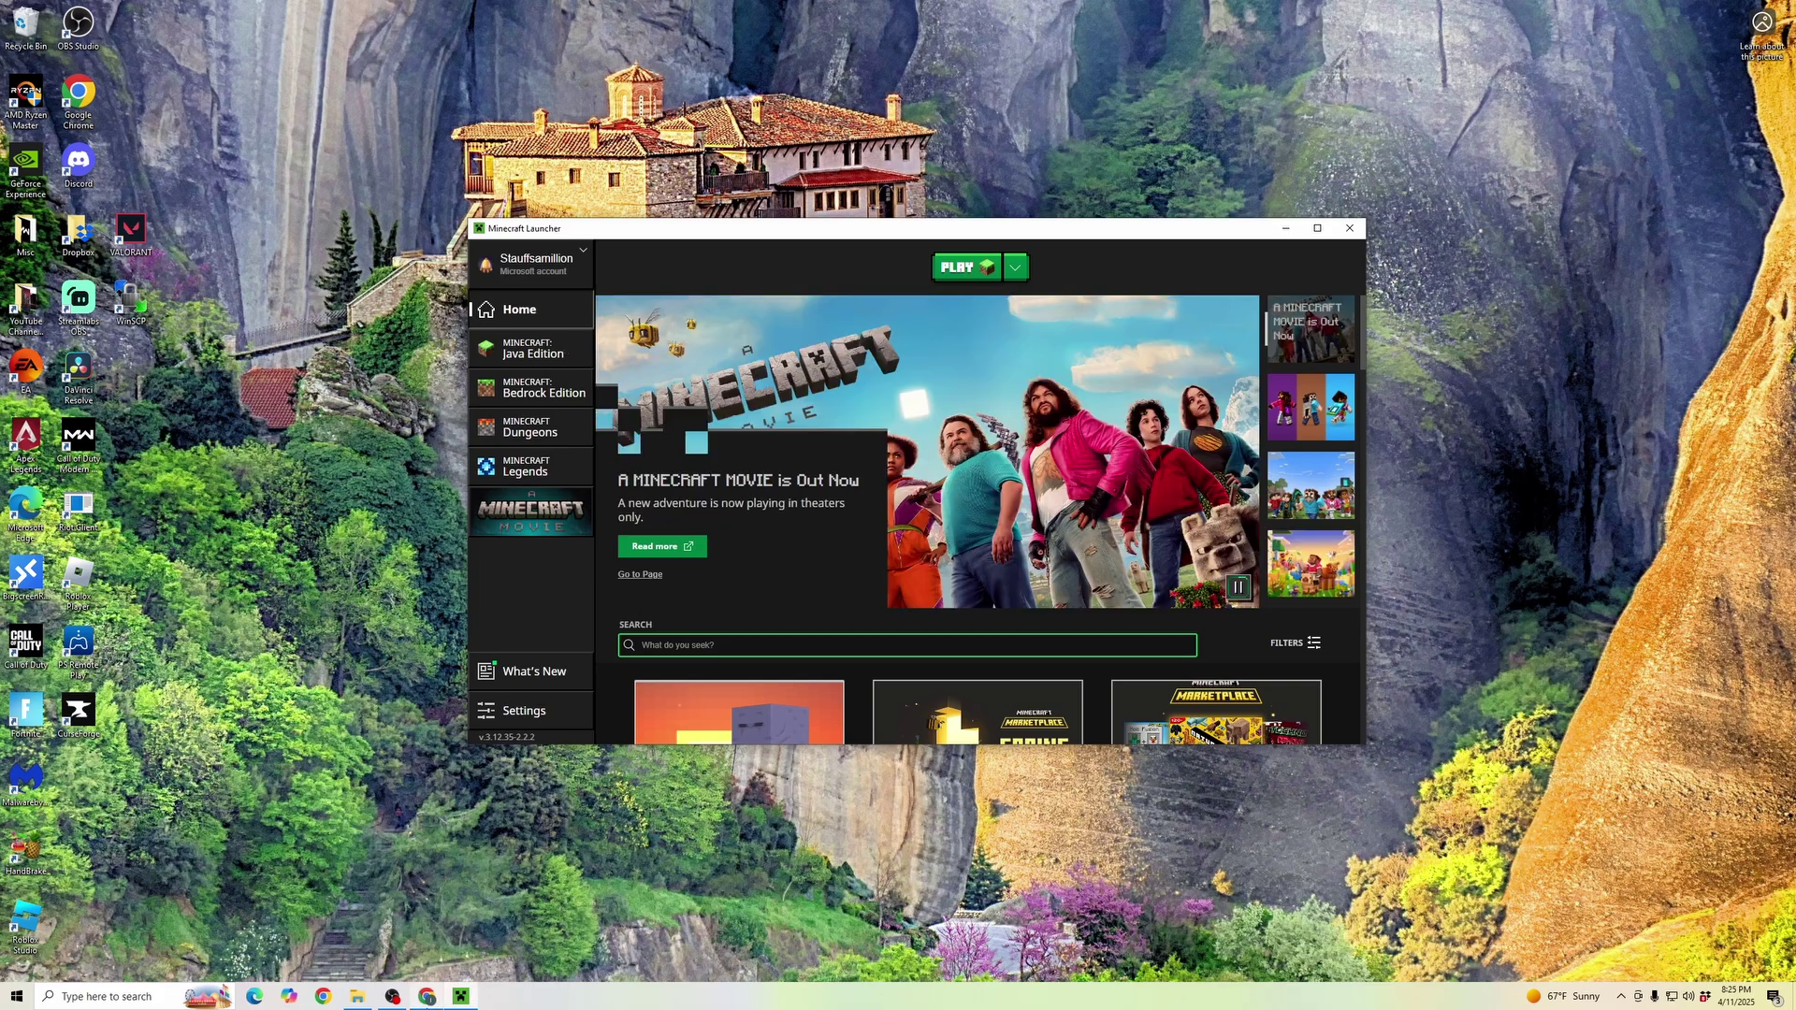
- Bring Chrome forward showing Google results for 'fabricmc', with fabricmc.net listed first
{"action": "left_click", "coordinate": [425, 997]}
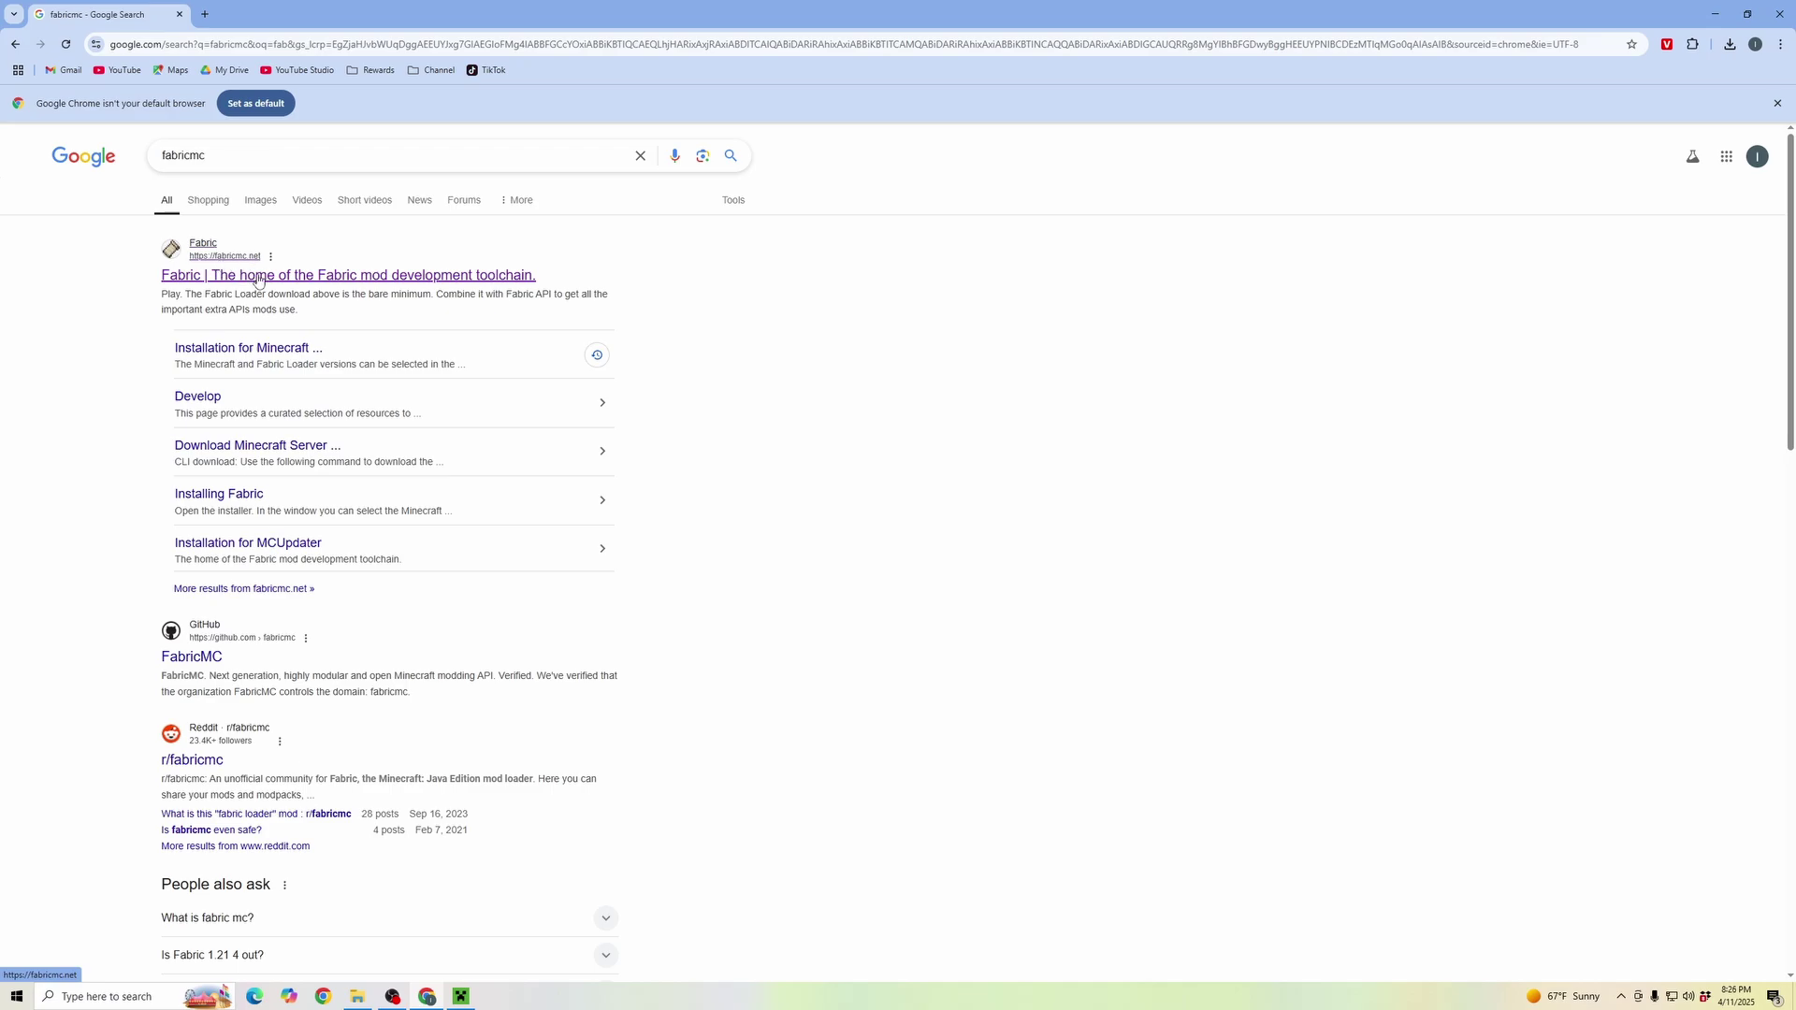
- Download fabric-installer-1.0.3.exe for Windows from the fabricmc.net download page
{"action": "left_click", "coordinate": [258, 278]}
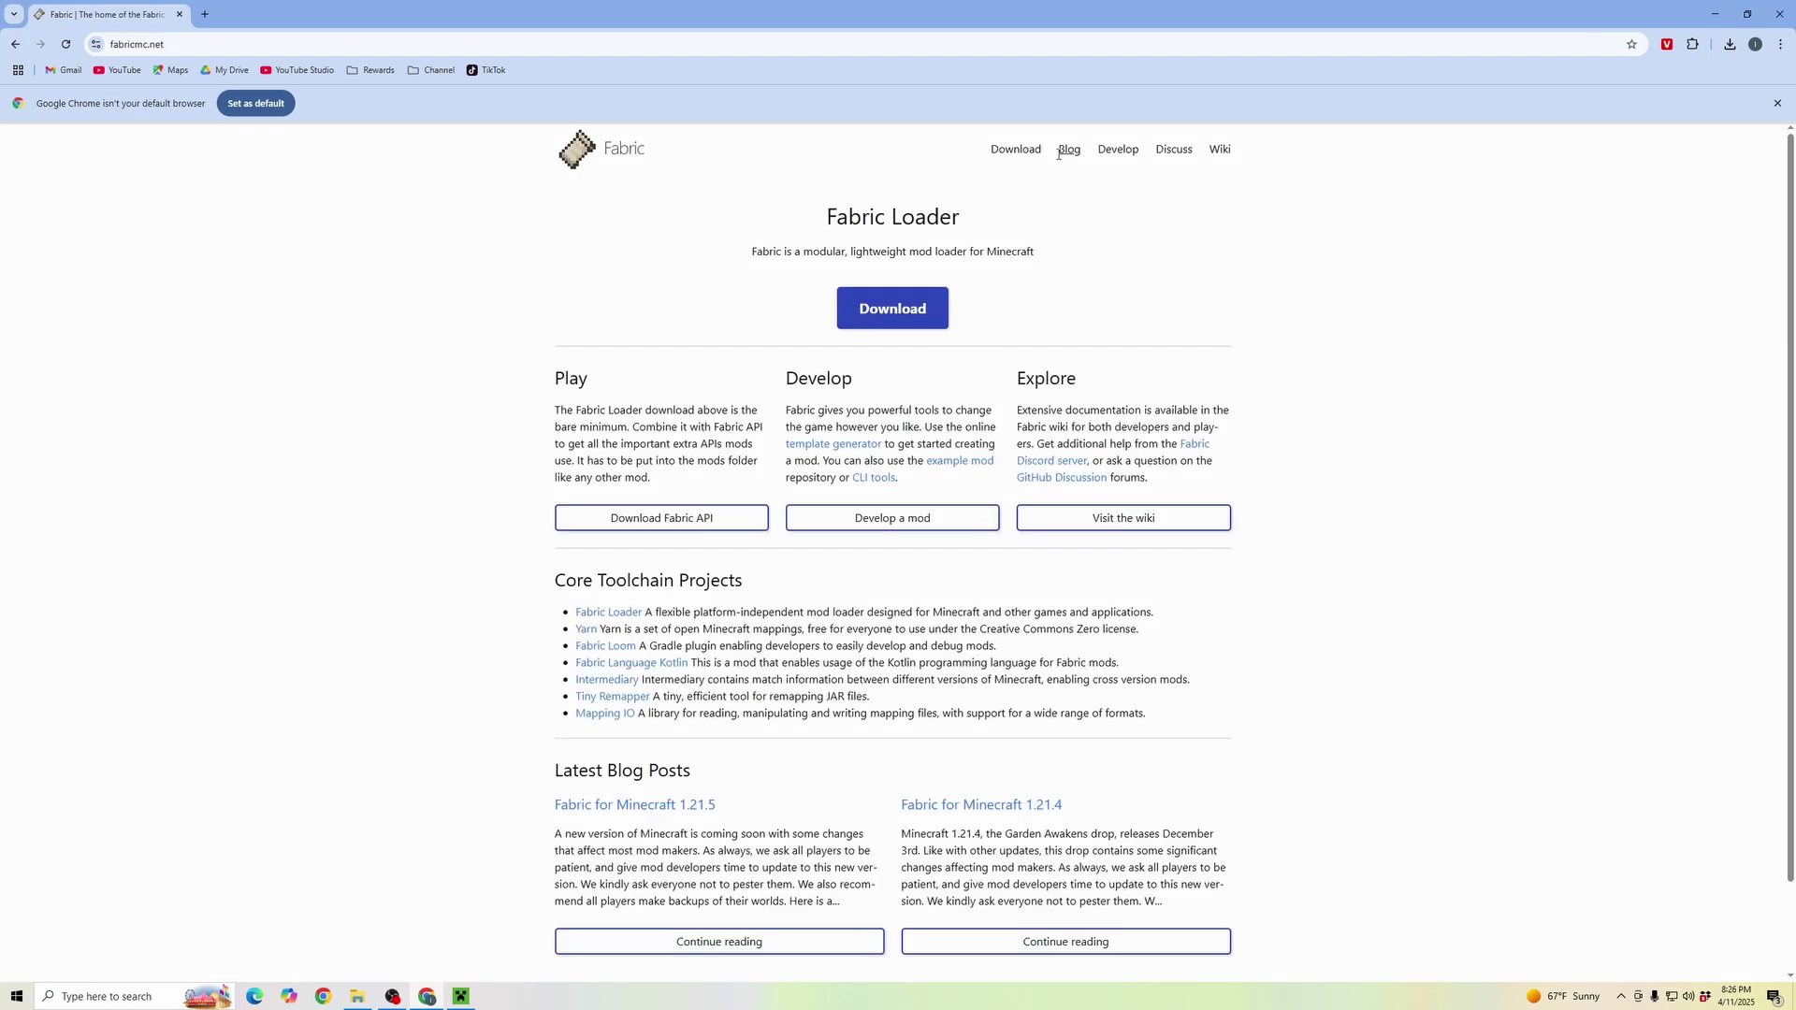
{"action": "left_click", "coordinate": [1008, 156]}
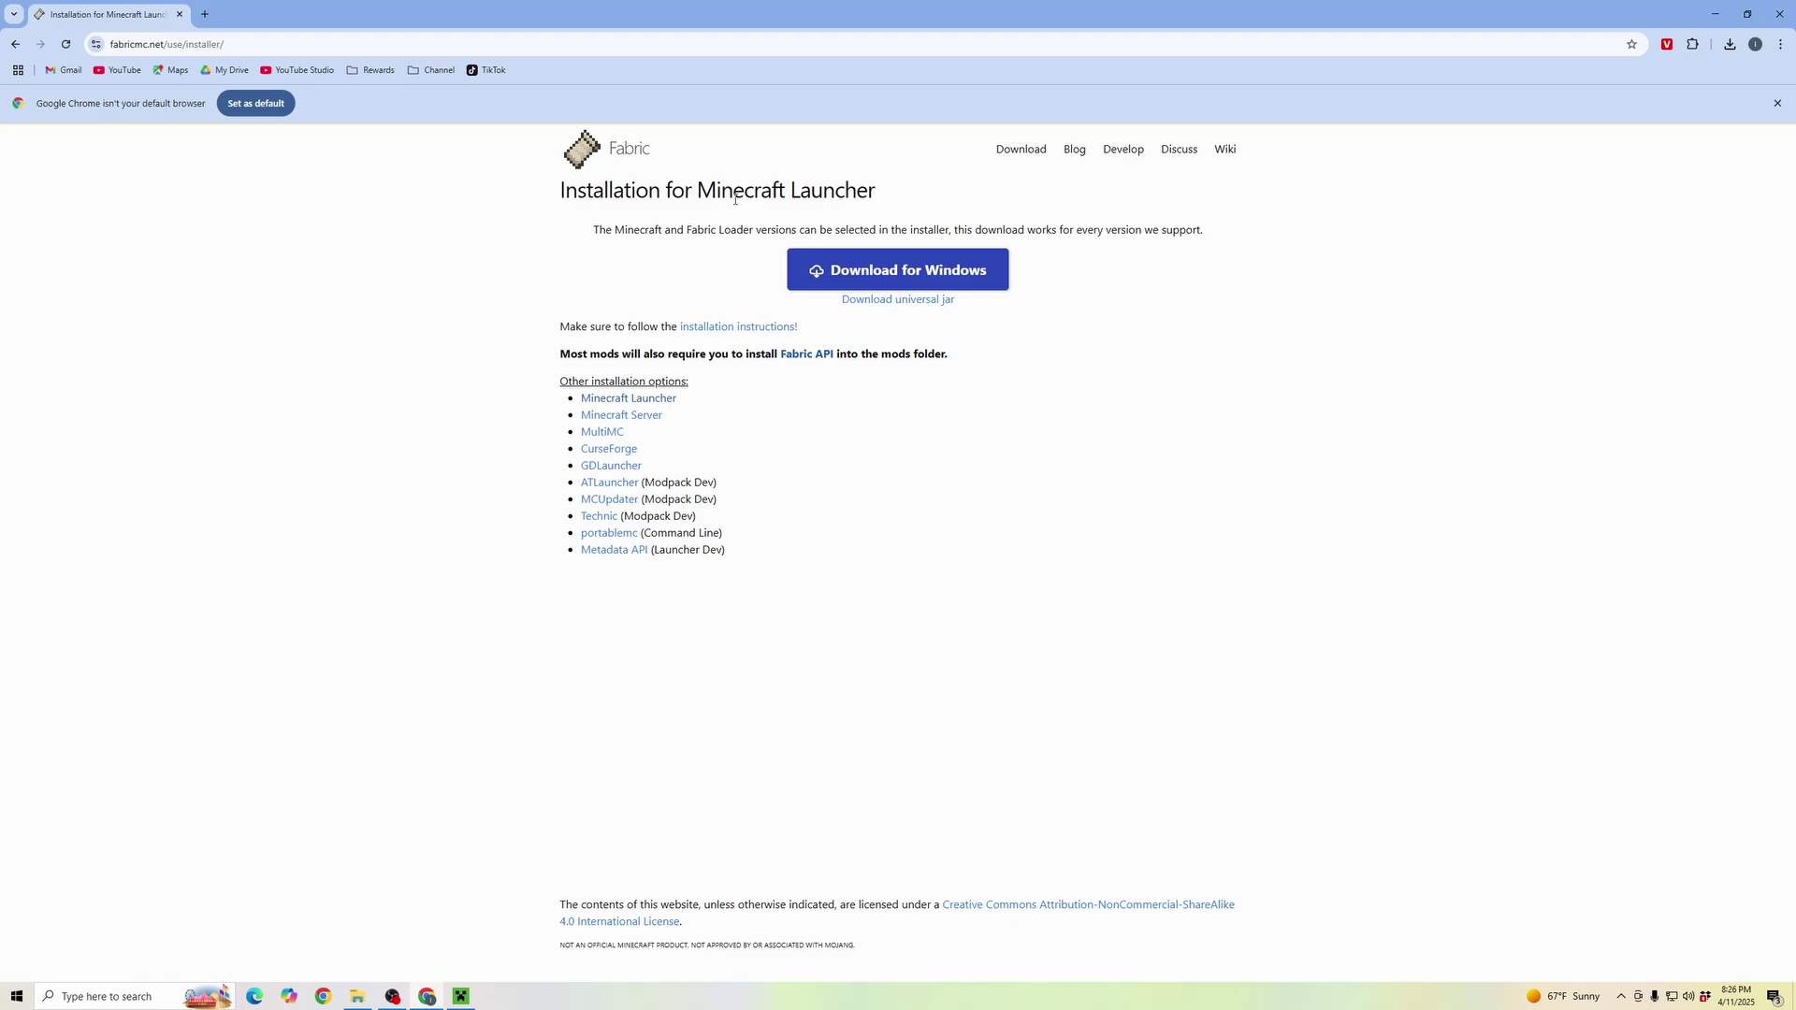
{"action": "left_click", "coordinate": [894, 276]}
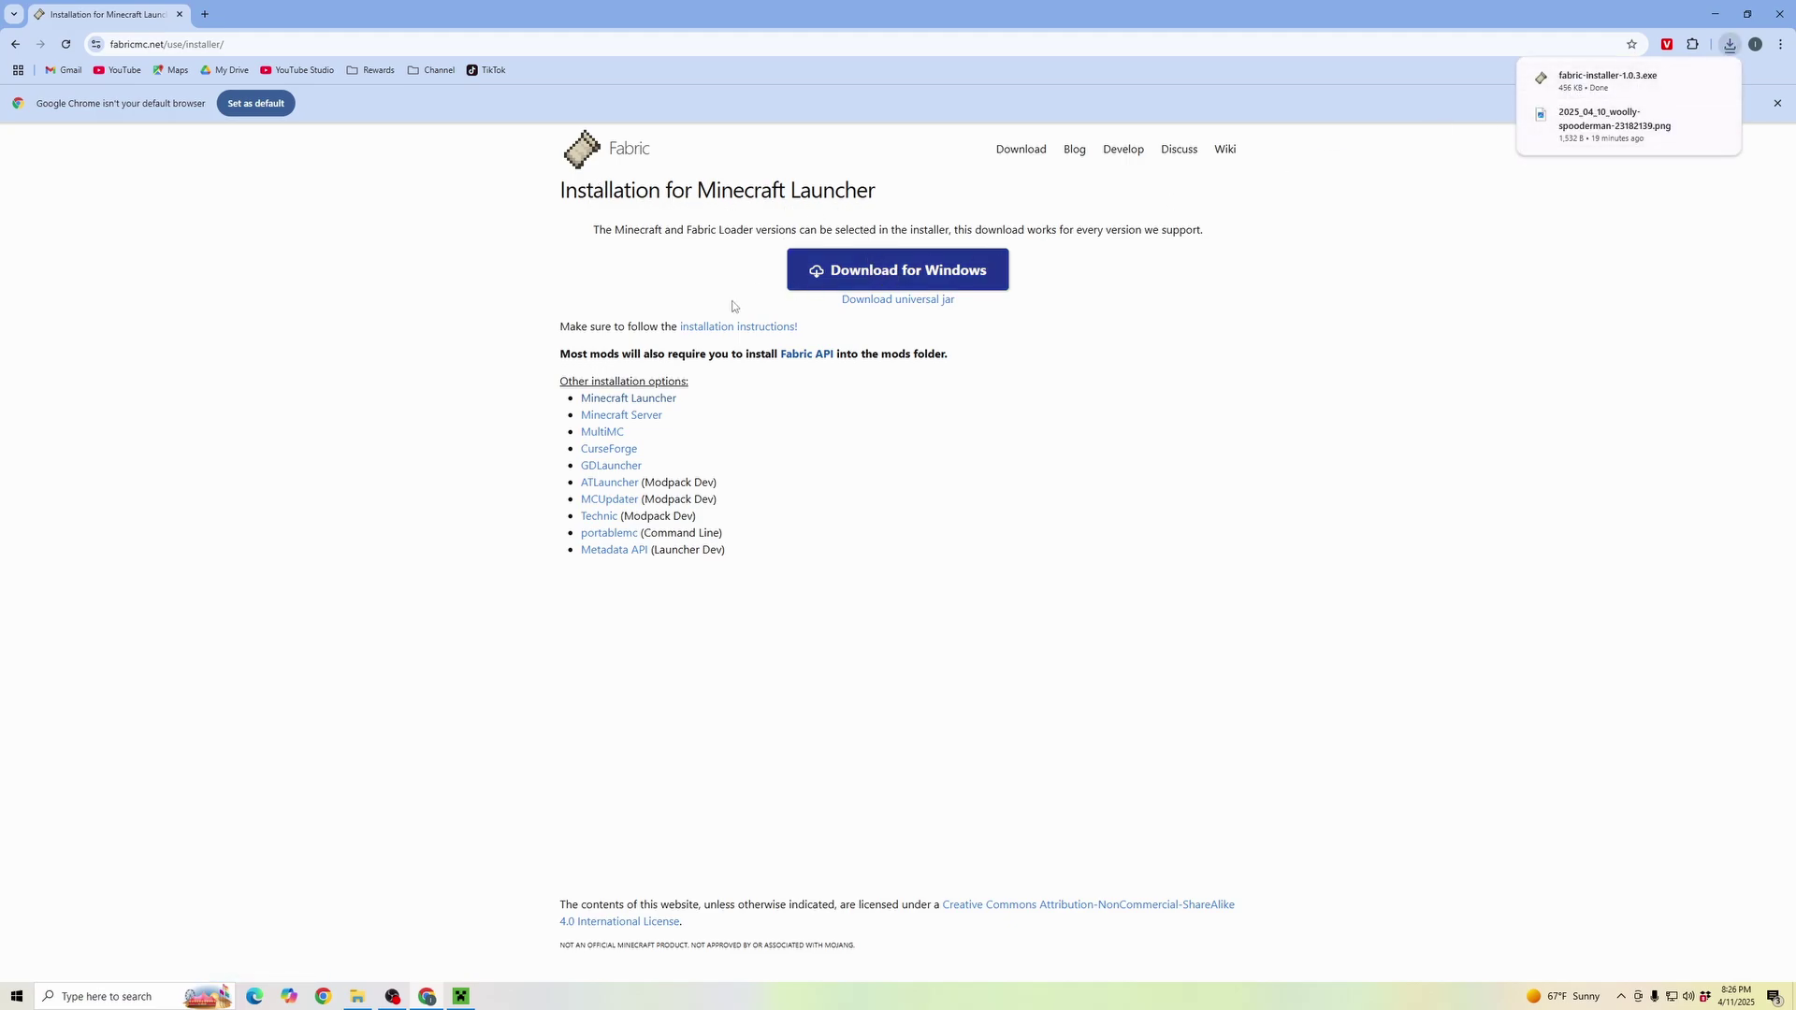
- Download Fabric API 0.119.9 for Minecraft 1.21.5 from its CurseForge Files list, then go back
{"action": "left_click", "coordinate": [808, 362]}
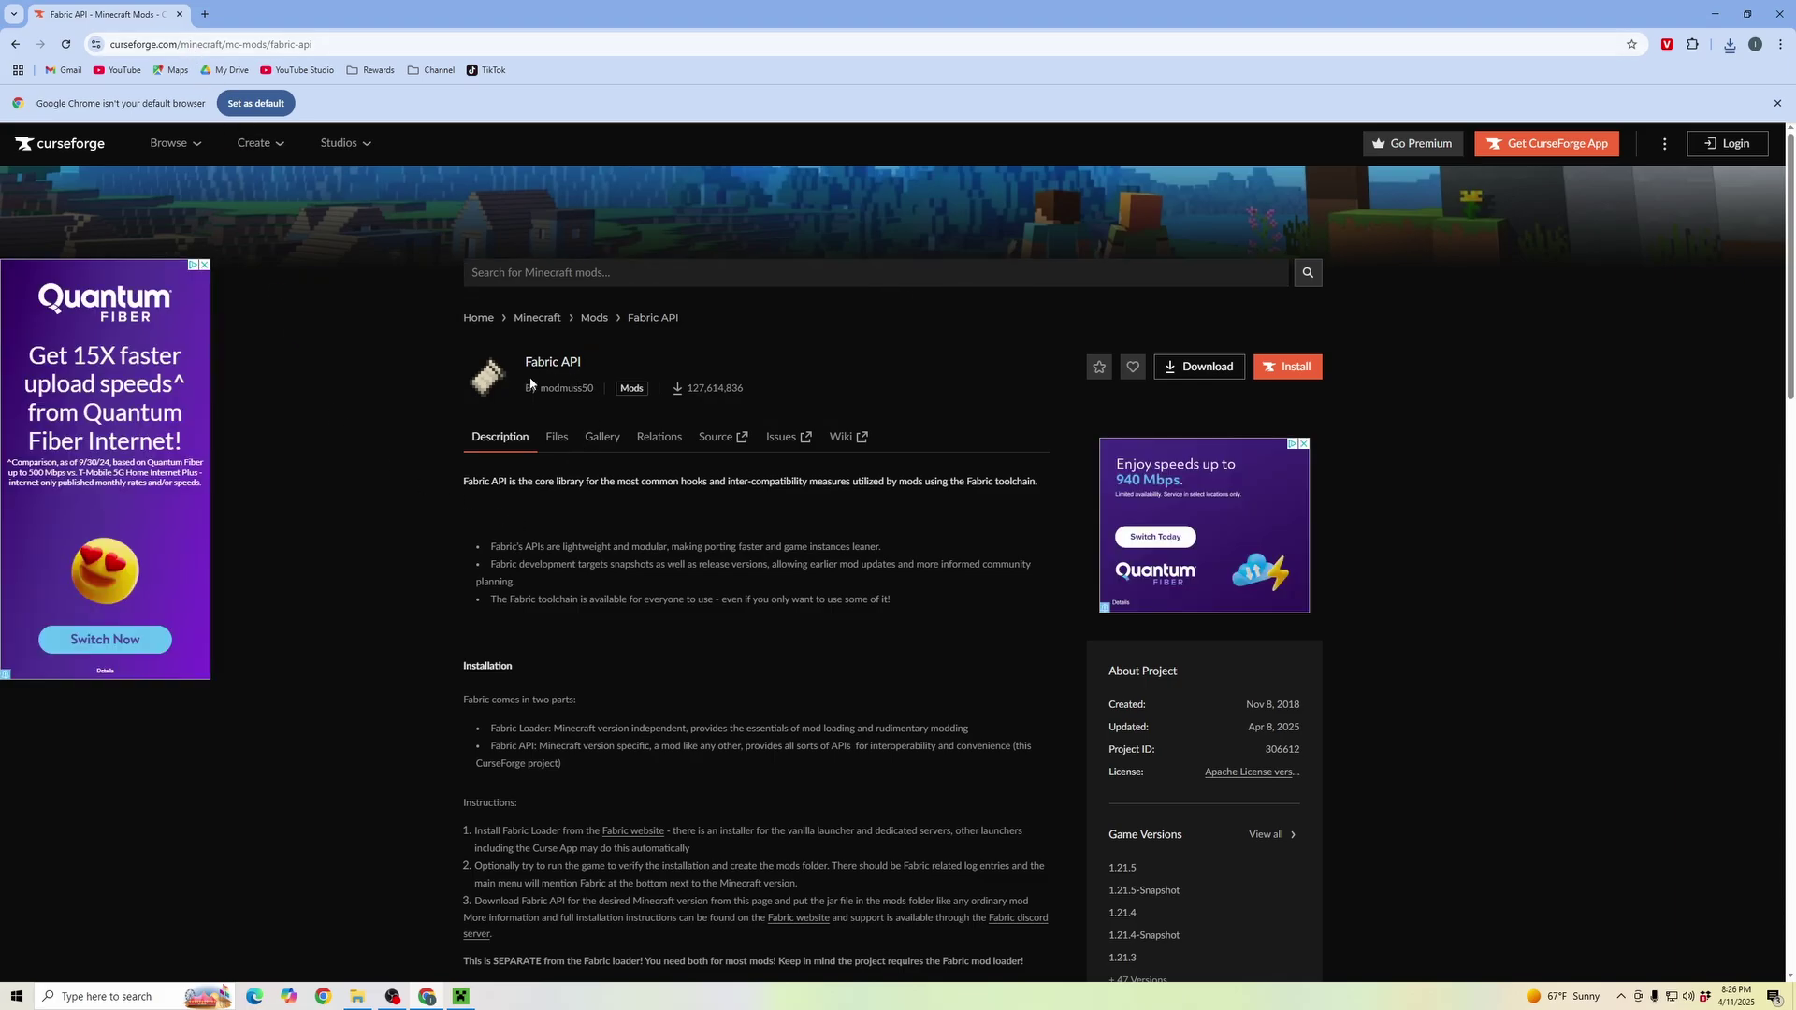
{"action": "left_click", "coordinate": [558, 445]}
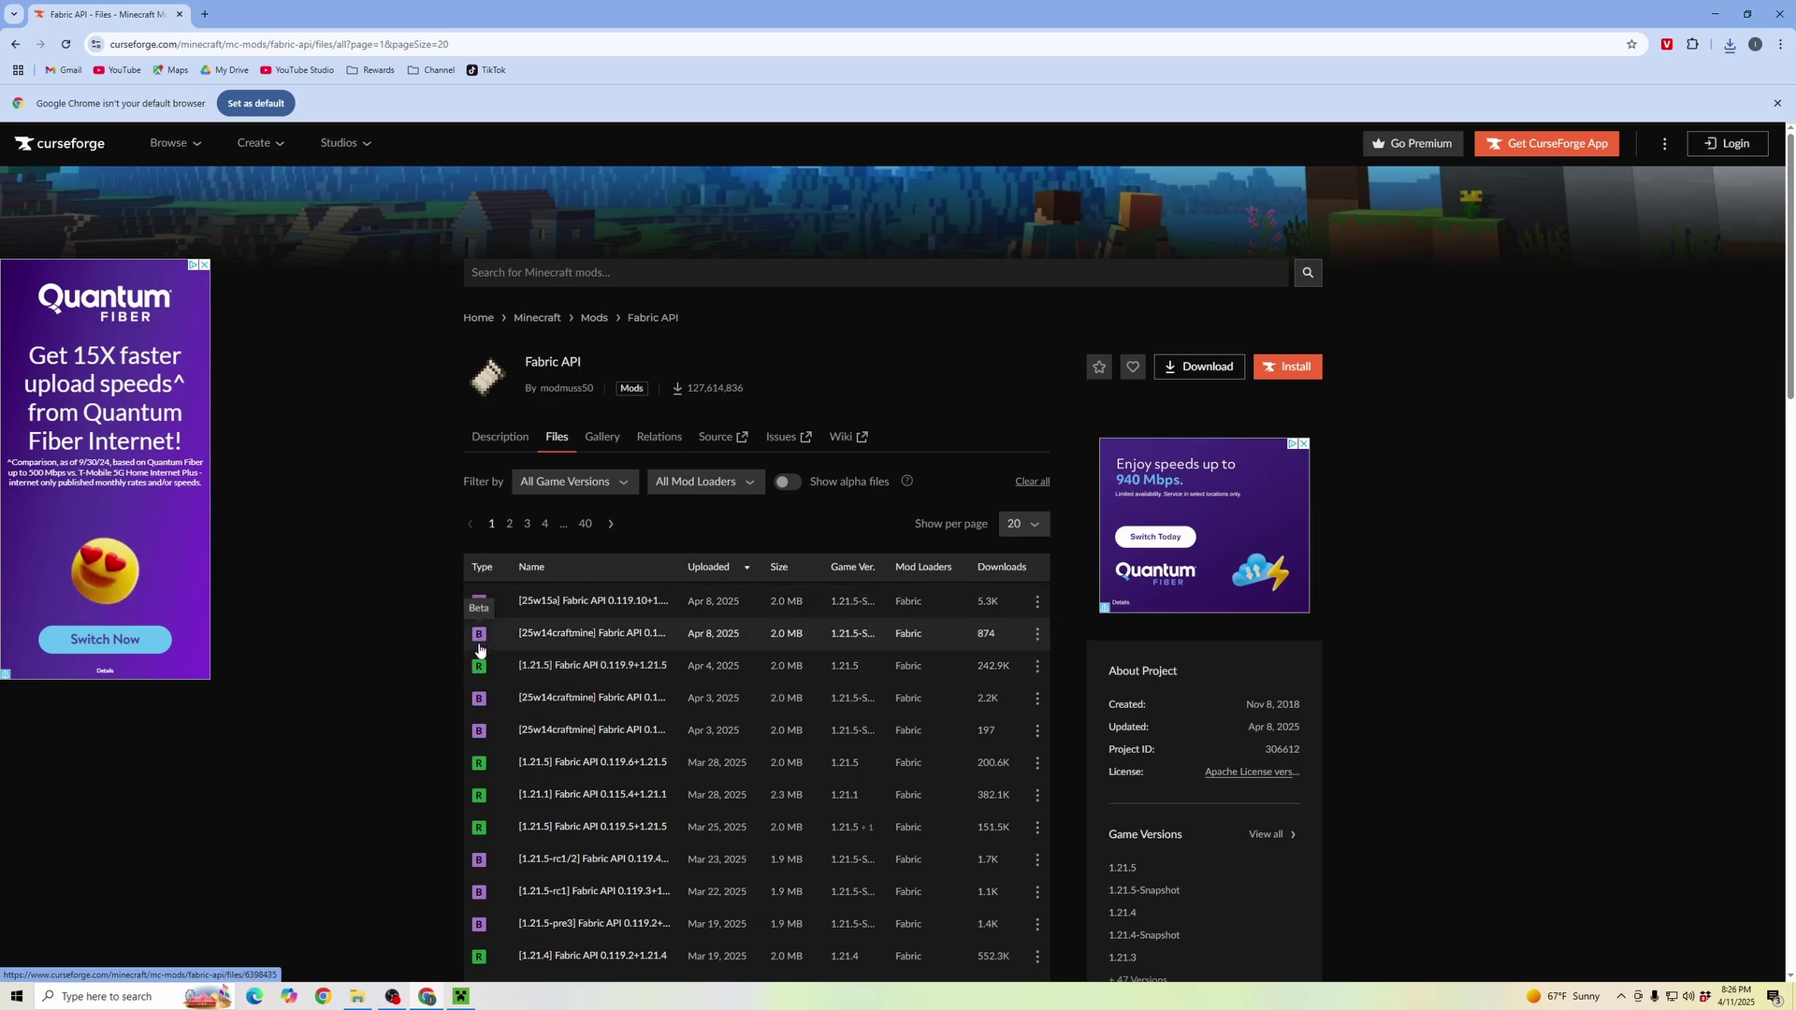
{"action": "left_click", "coordinate": [1038, 669]}
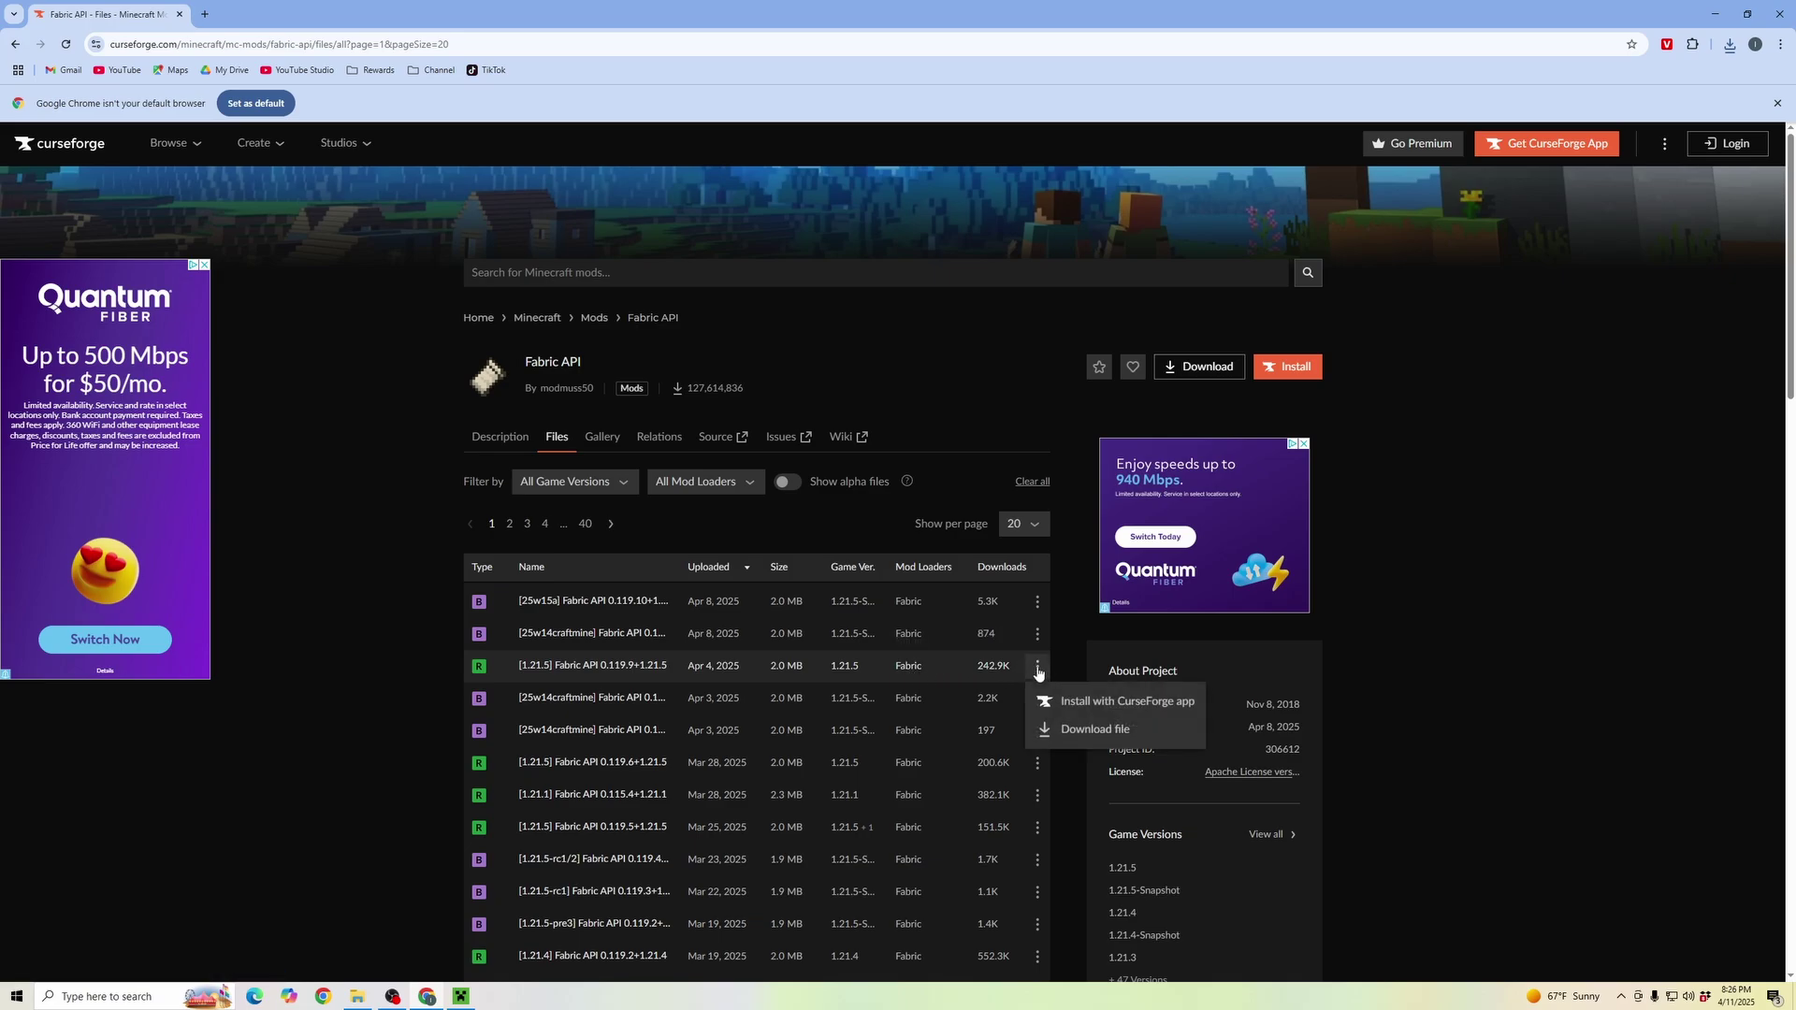
{"action": "left_click", "coordinate": [1063, 735]}
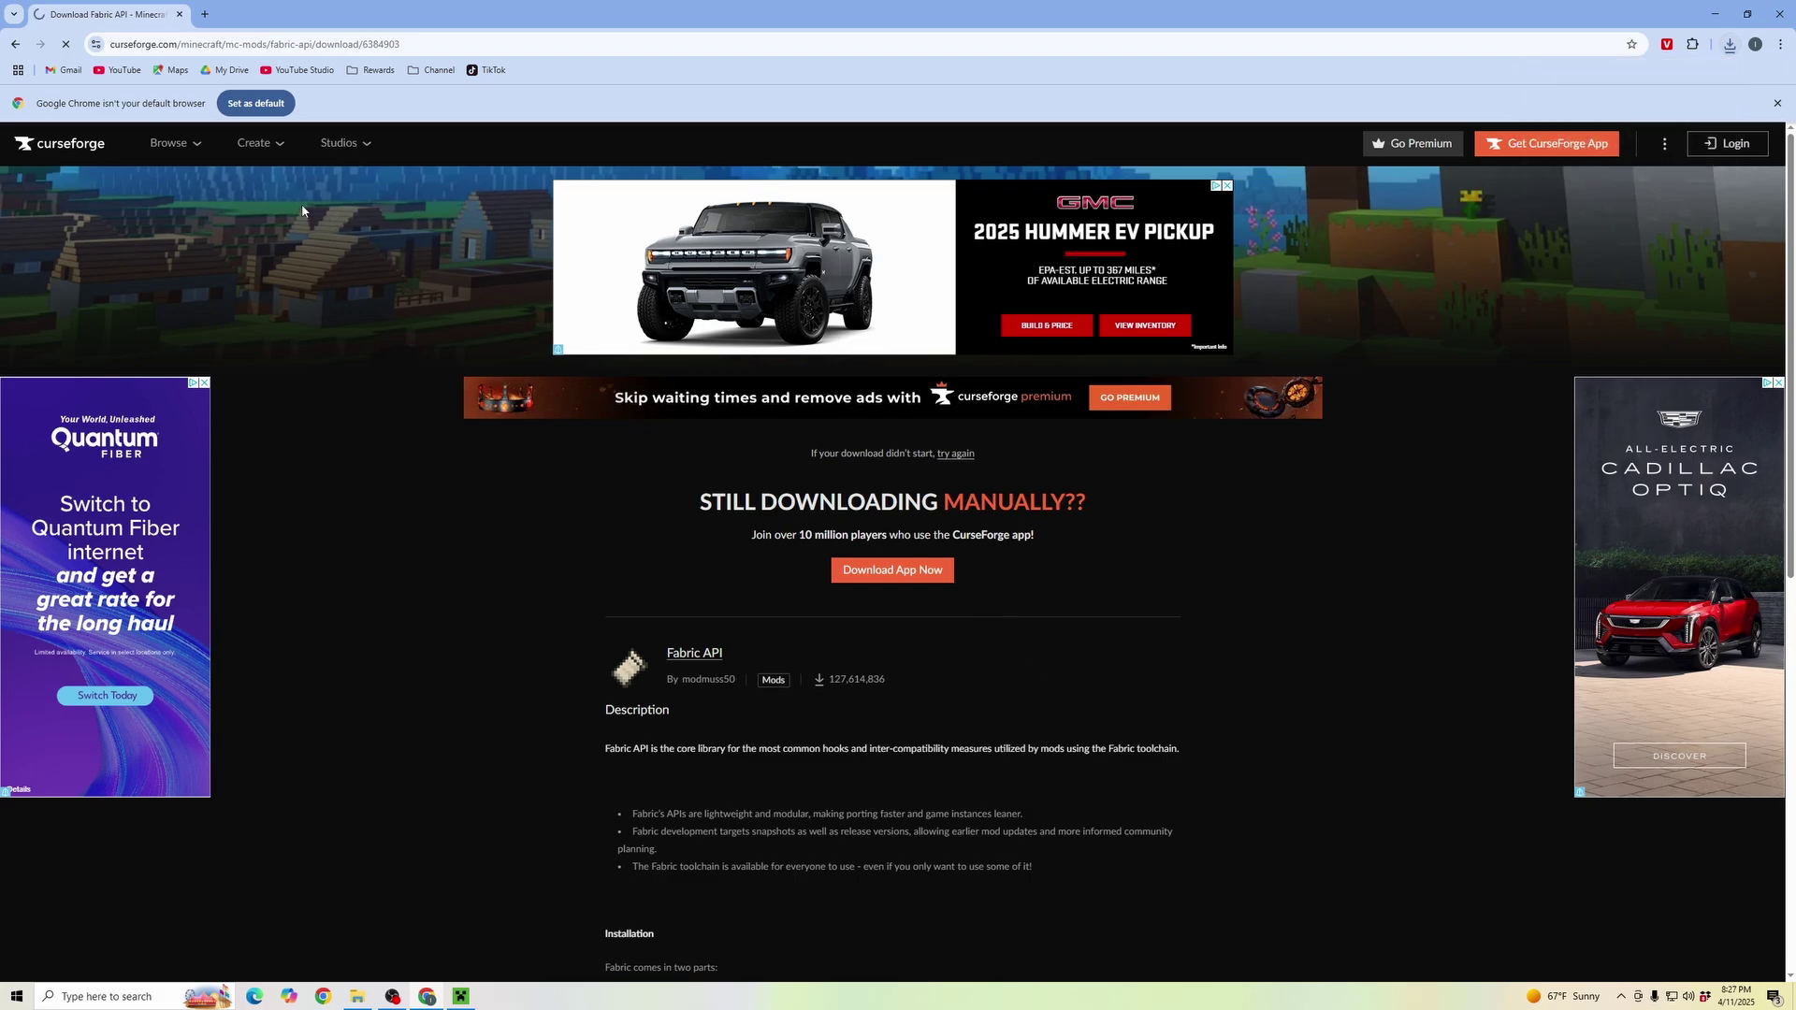
{"action": "key", "text": "alt+Left"}
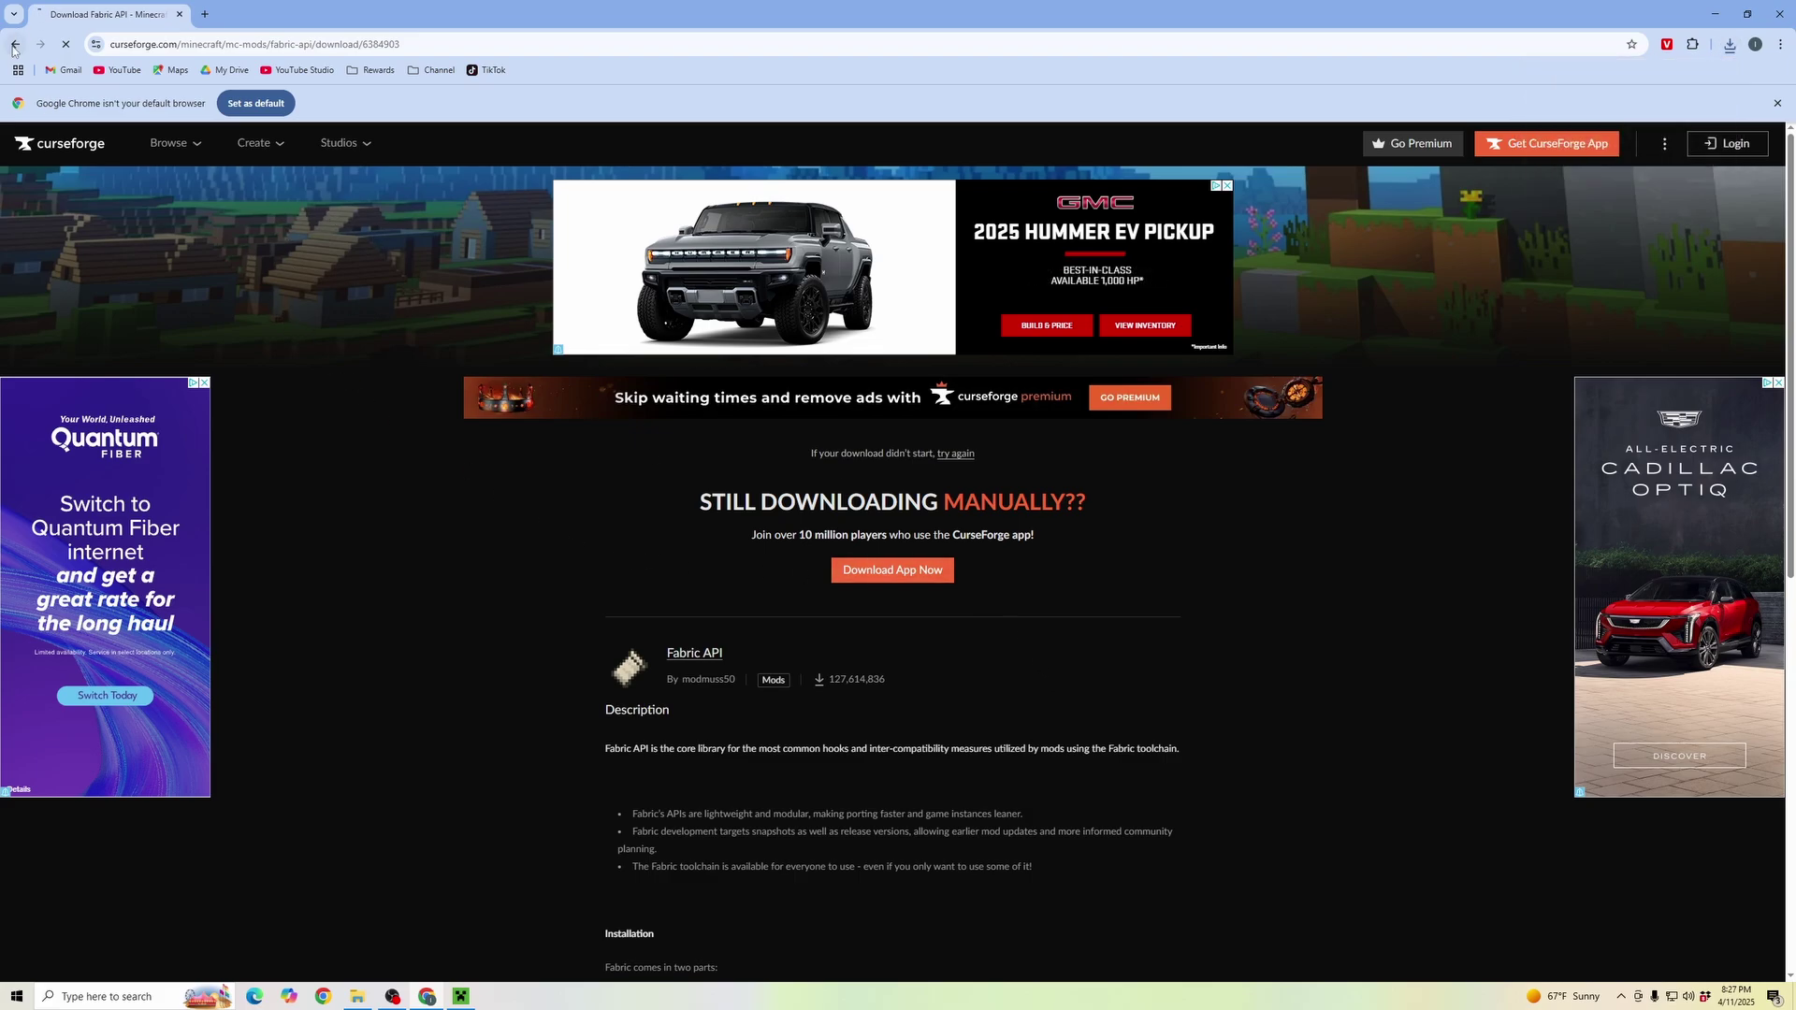
- Search 'sodium' and download sodium-fabric-0.6.13+mc1.21.5.jar from Sodium's Files list, then go back
{"action": "left_click", "coordinate": [713, 277]}
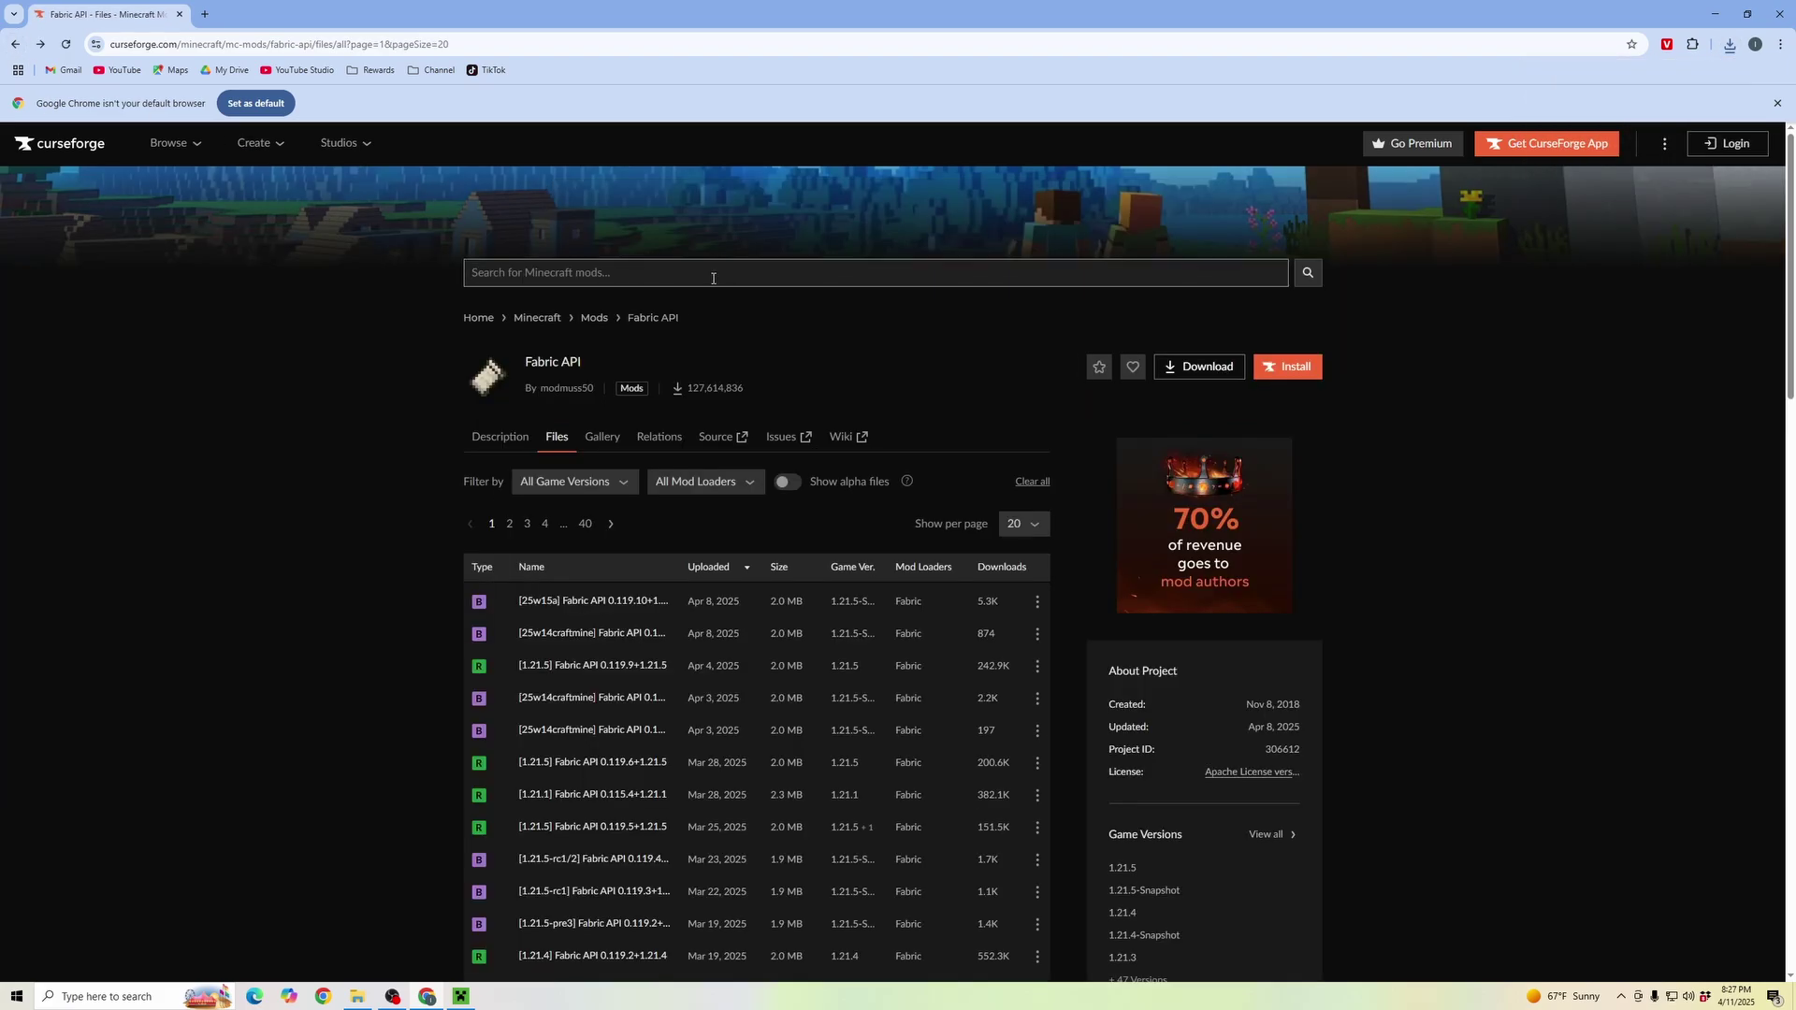
{"action": "type", "text": "sodium"}
{"action": "key", "text": "Return"}
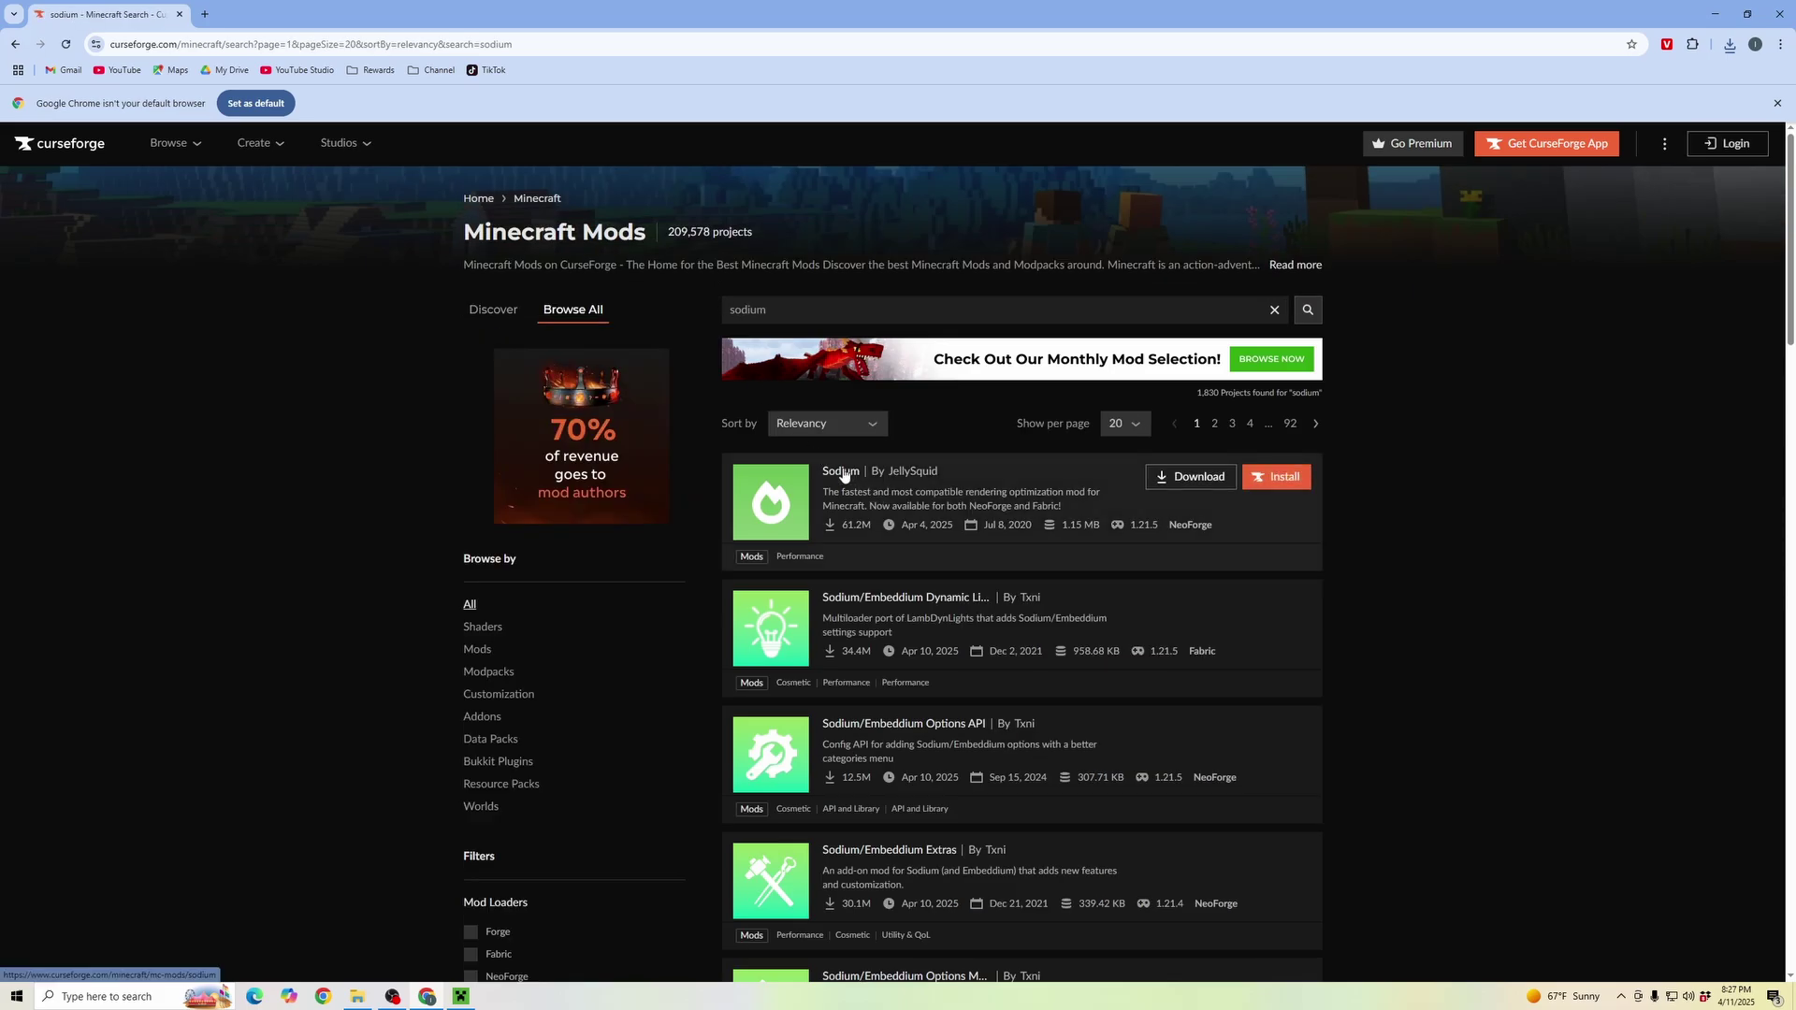
{"action": "left_click", "coordinate": [843, 475]}
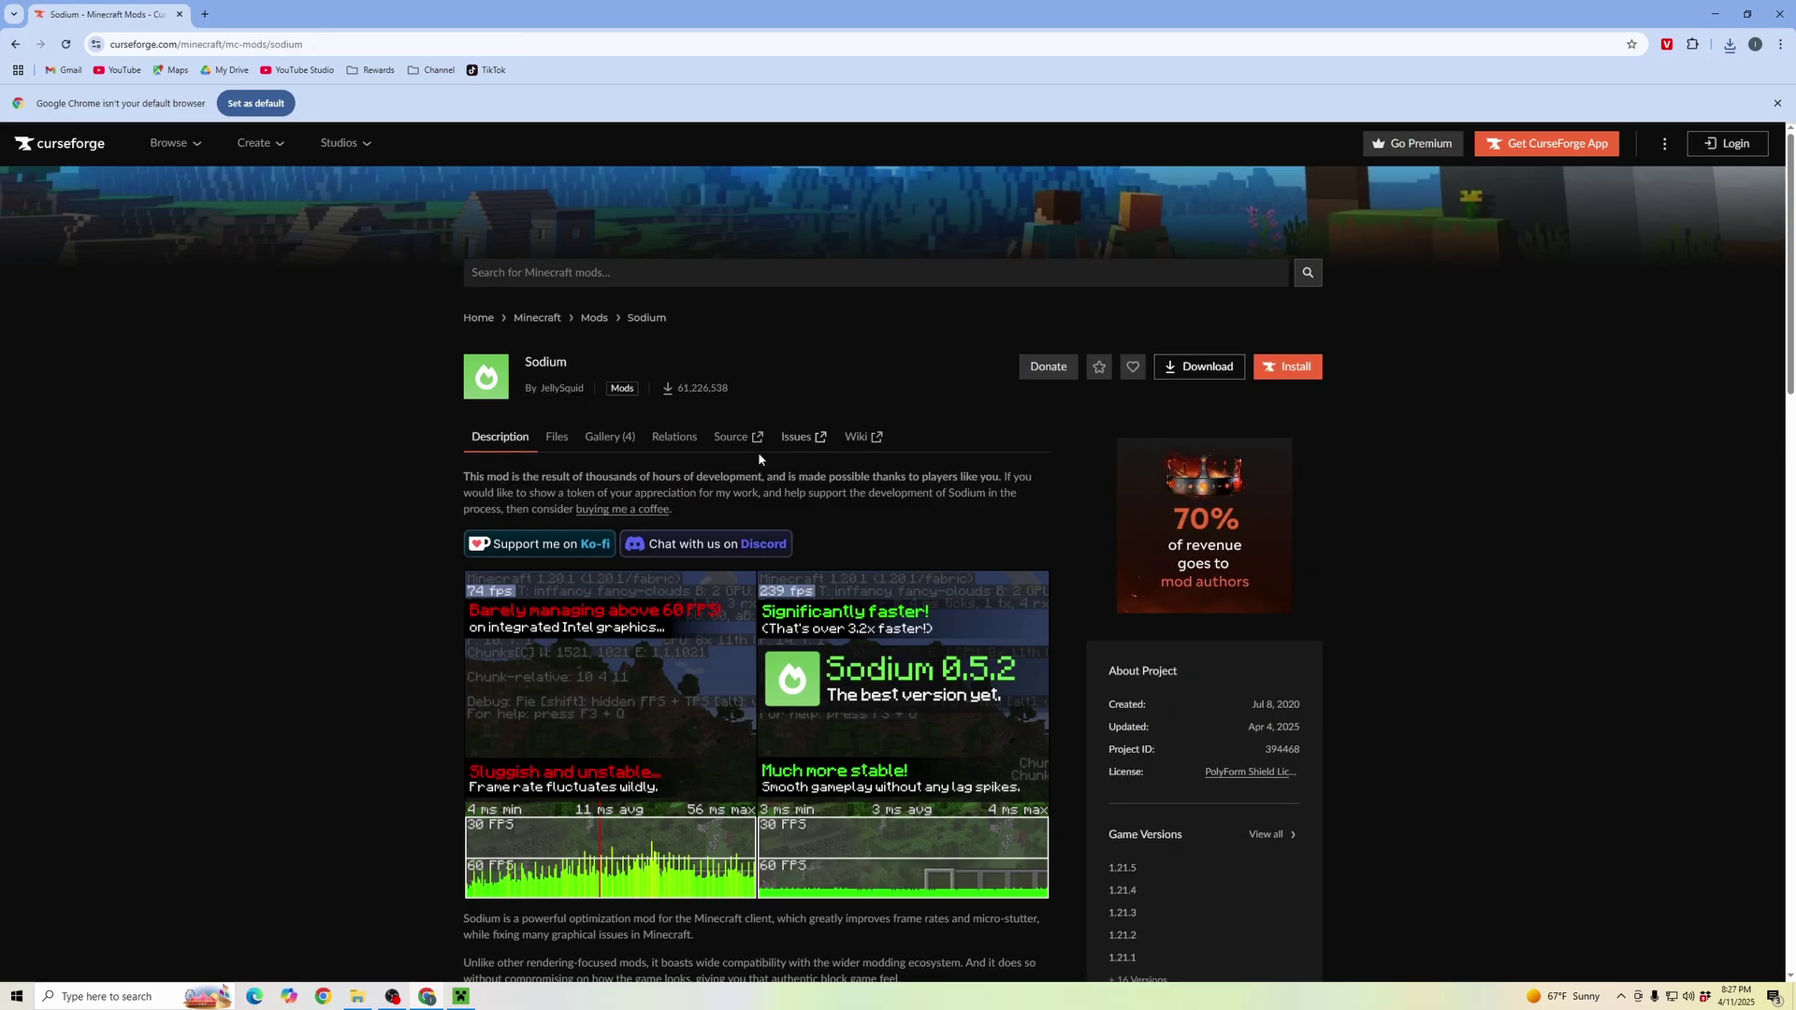
{"action": "left_click", "coordinate": [555, 439]}
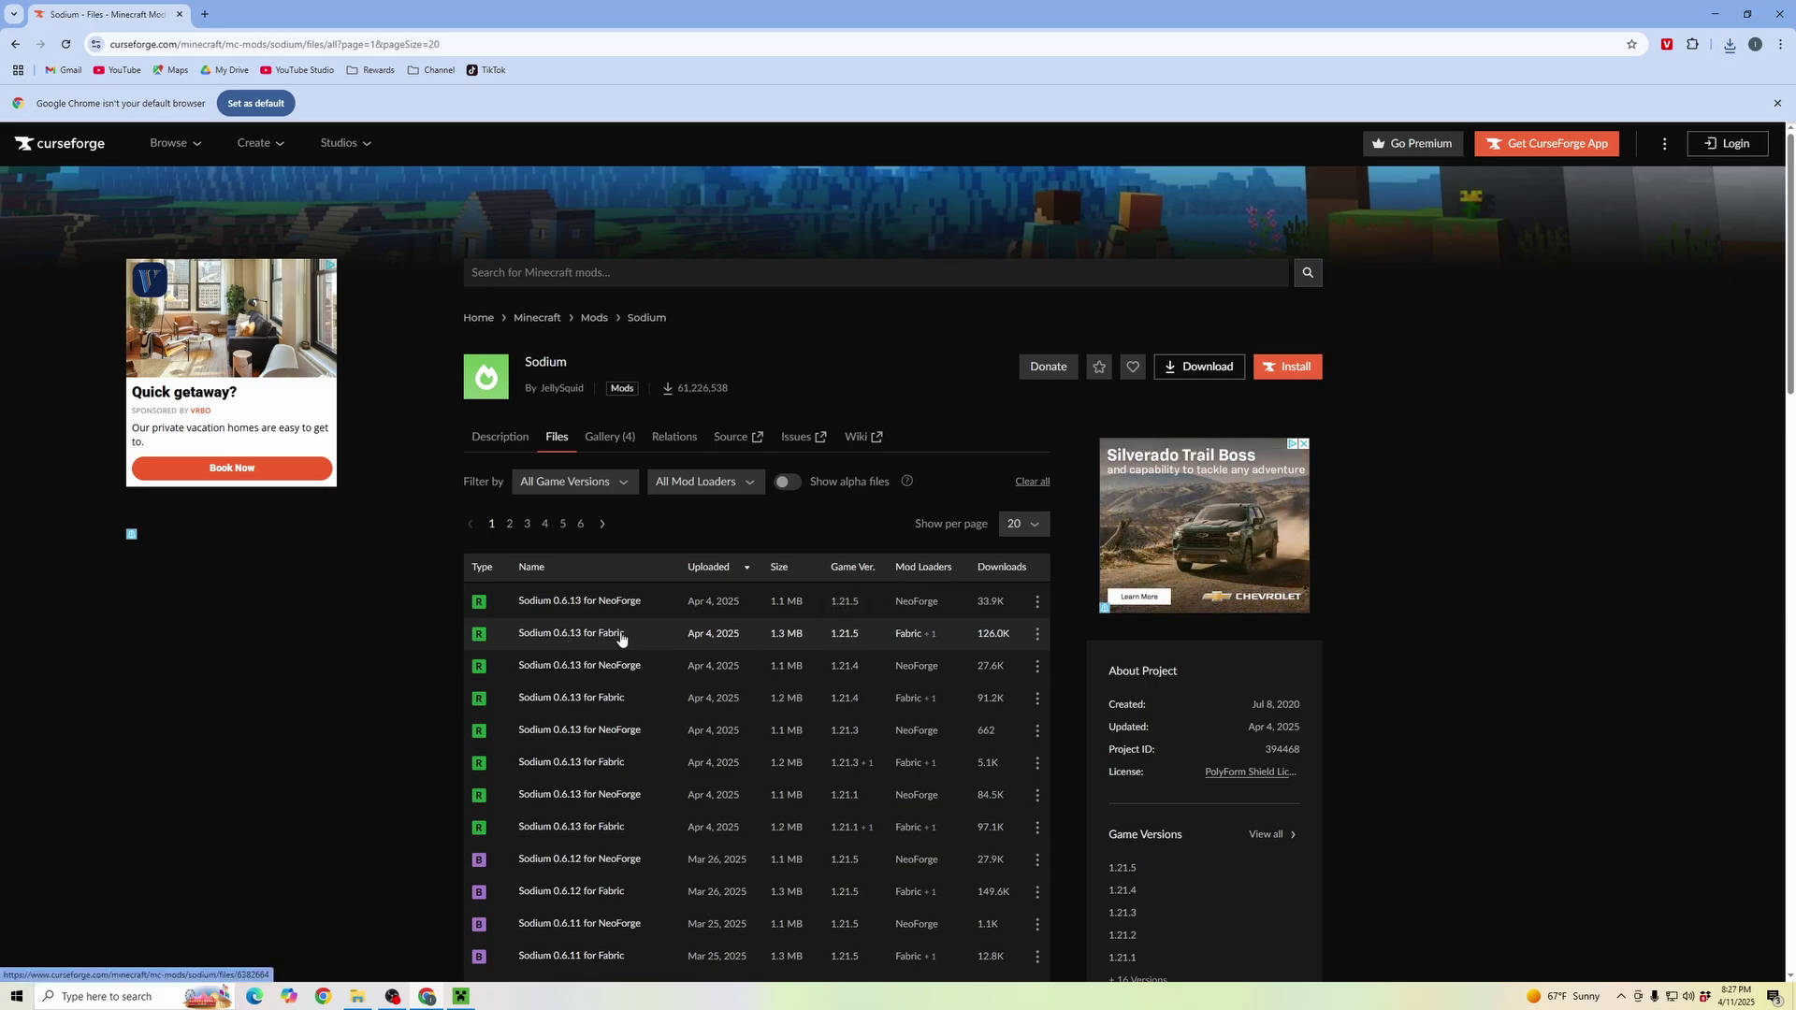
{"action": "left_click", "coordinate": [1037, 634]}
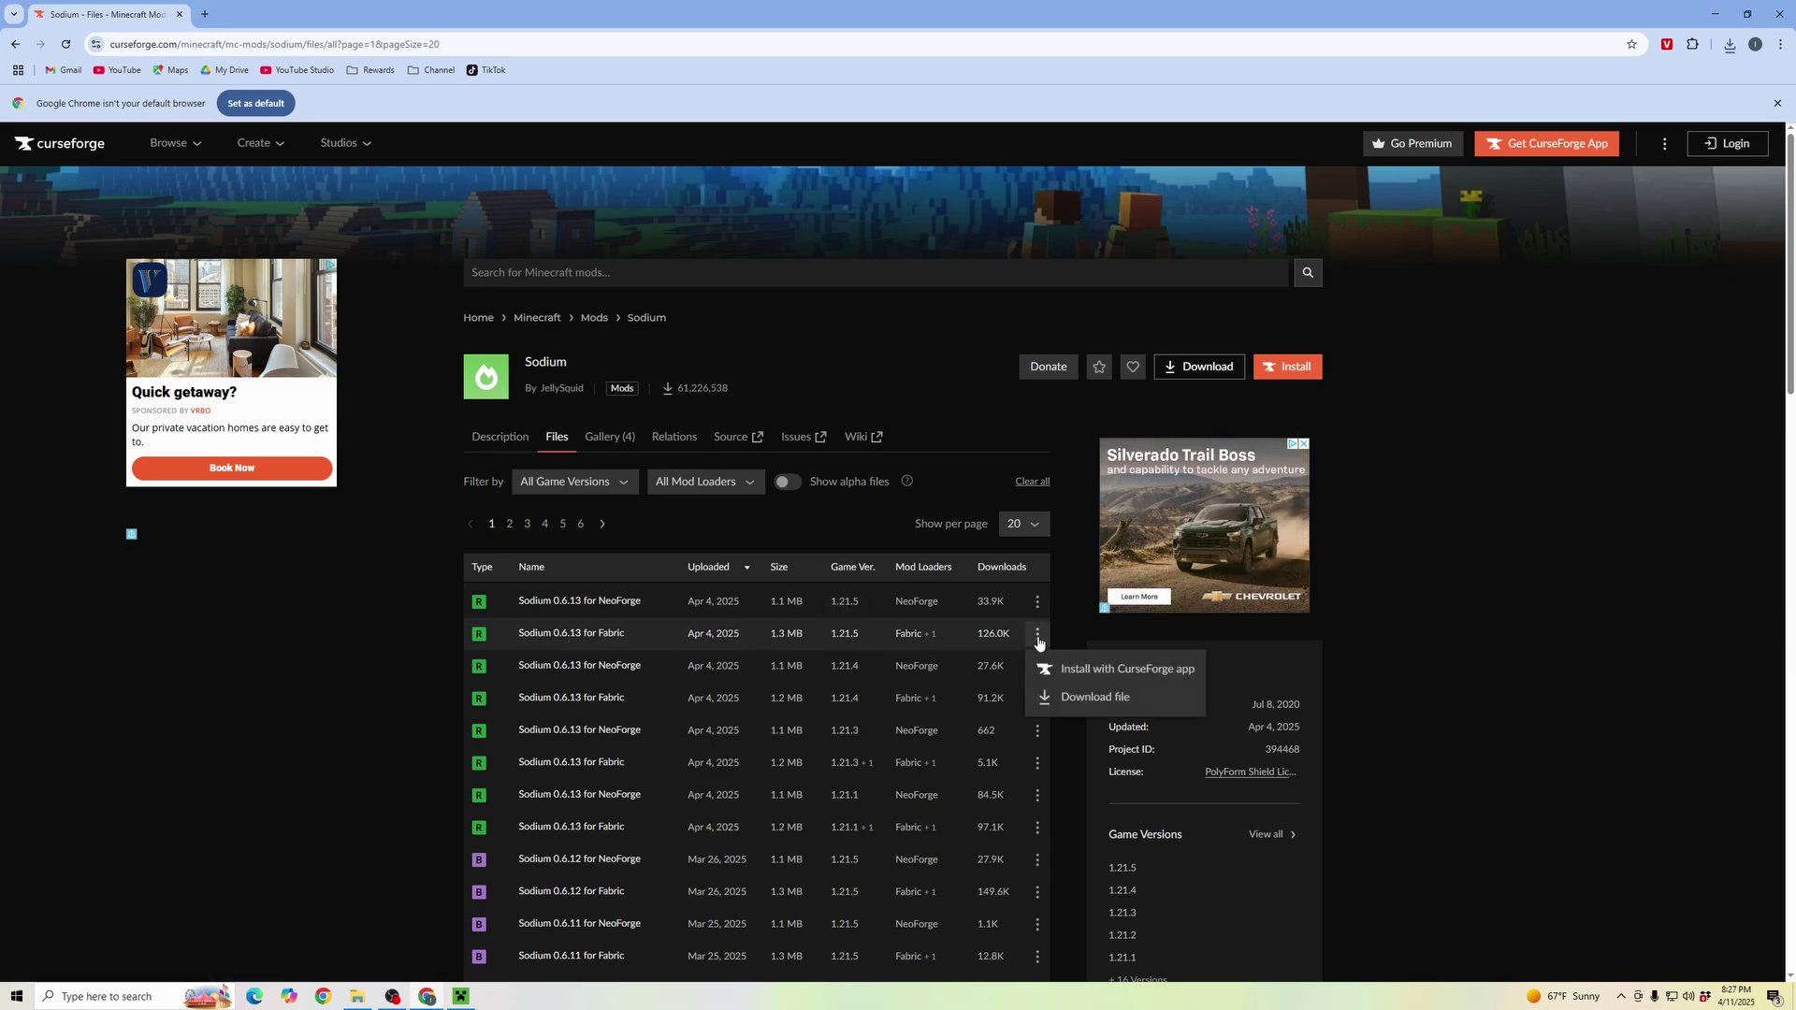
{"action": "left_click", "coordinate": [1079, 703]}
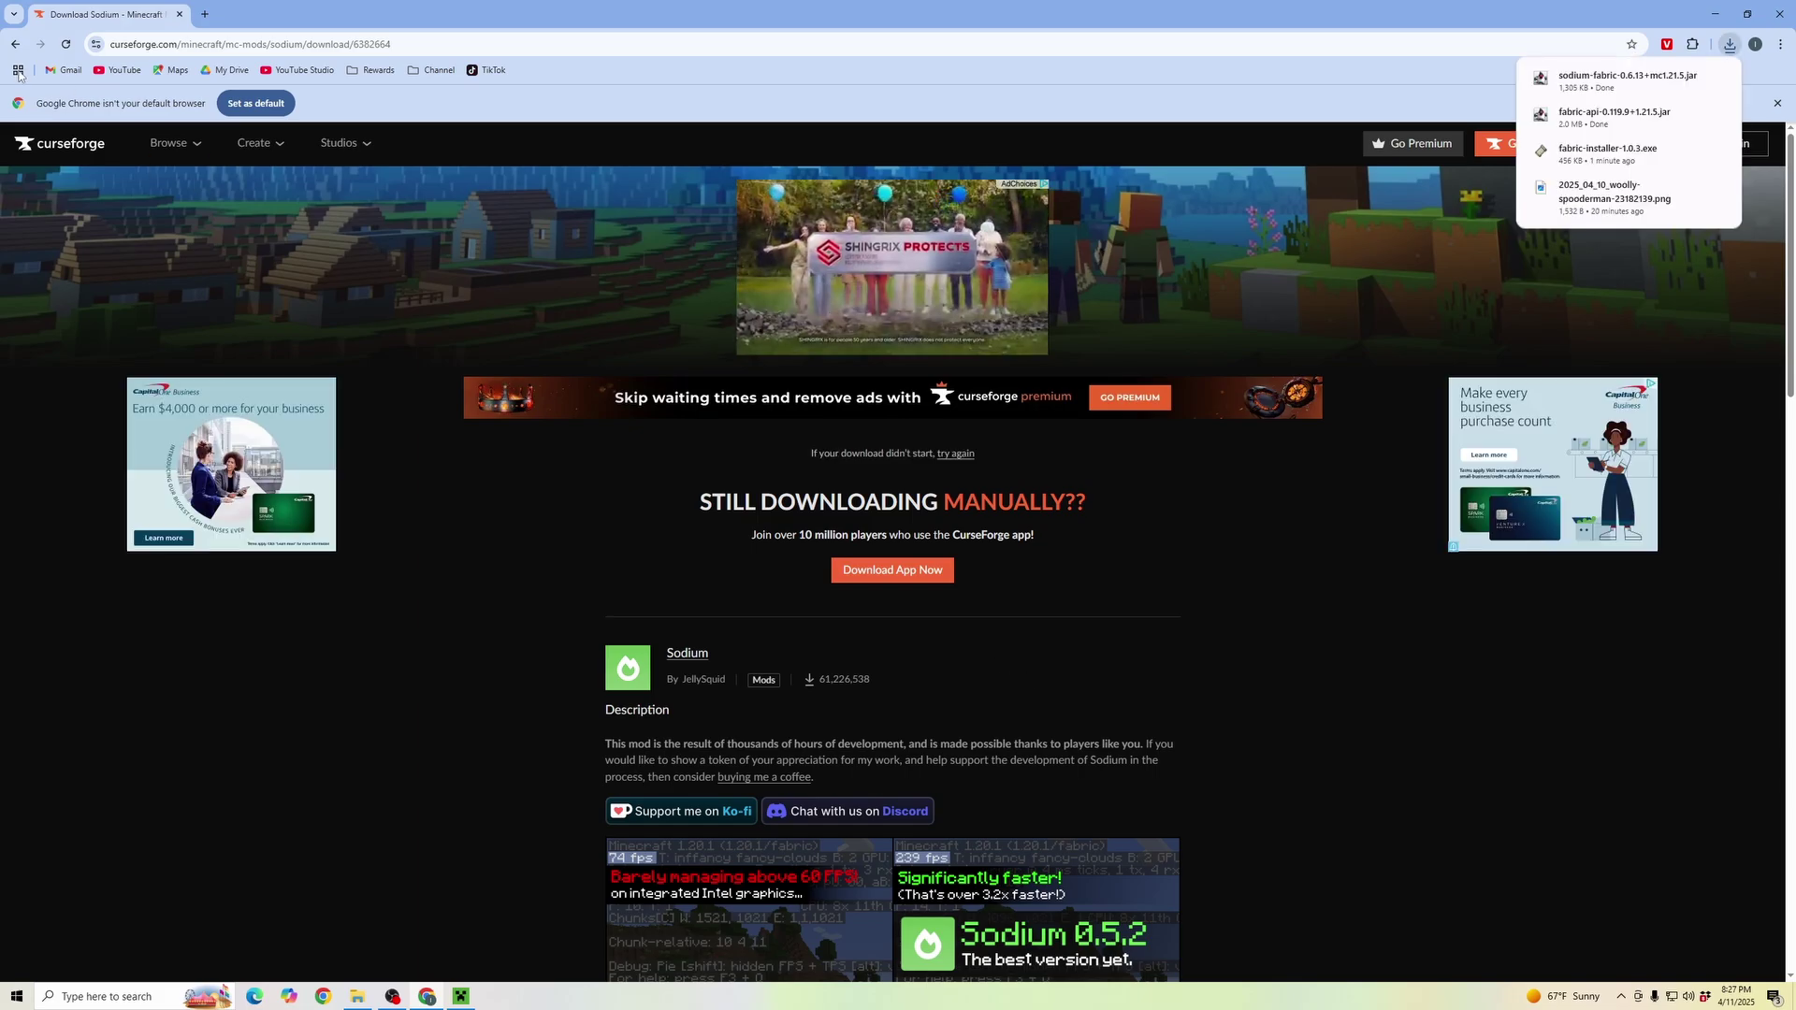
{"action": "left_click", "coordinate": [15, 44]}
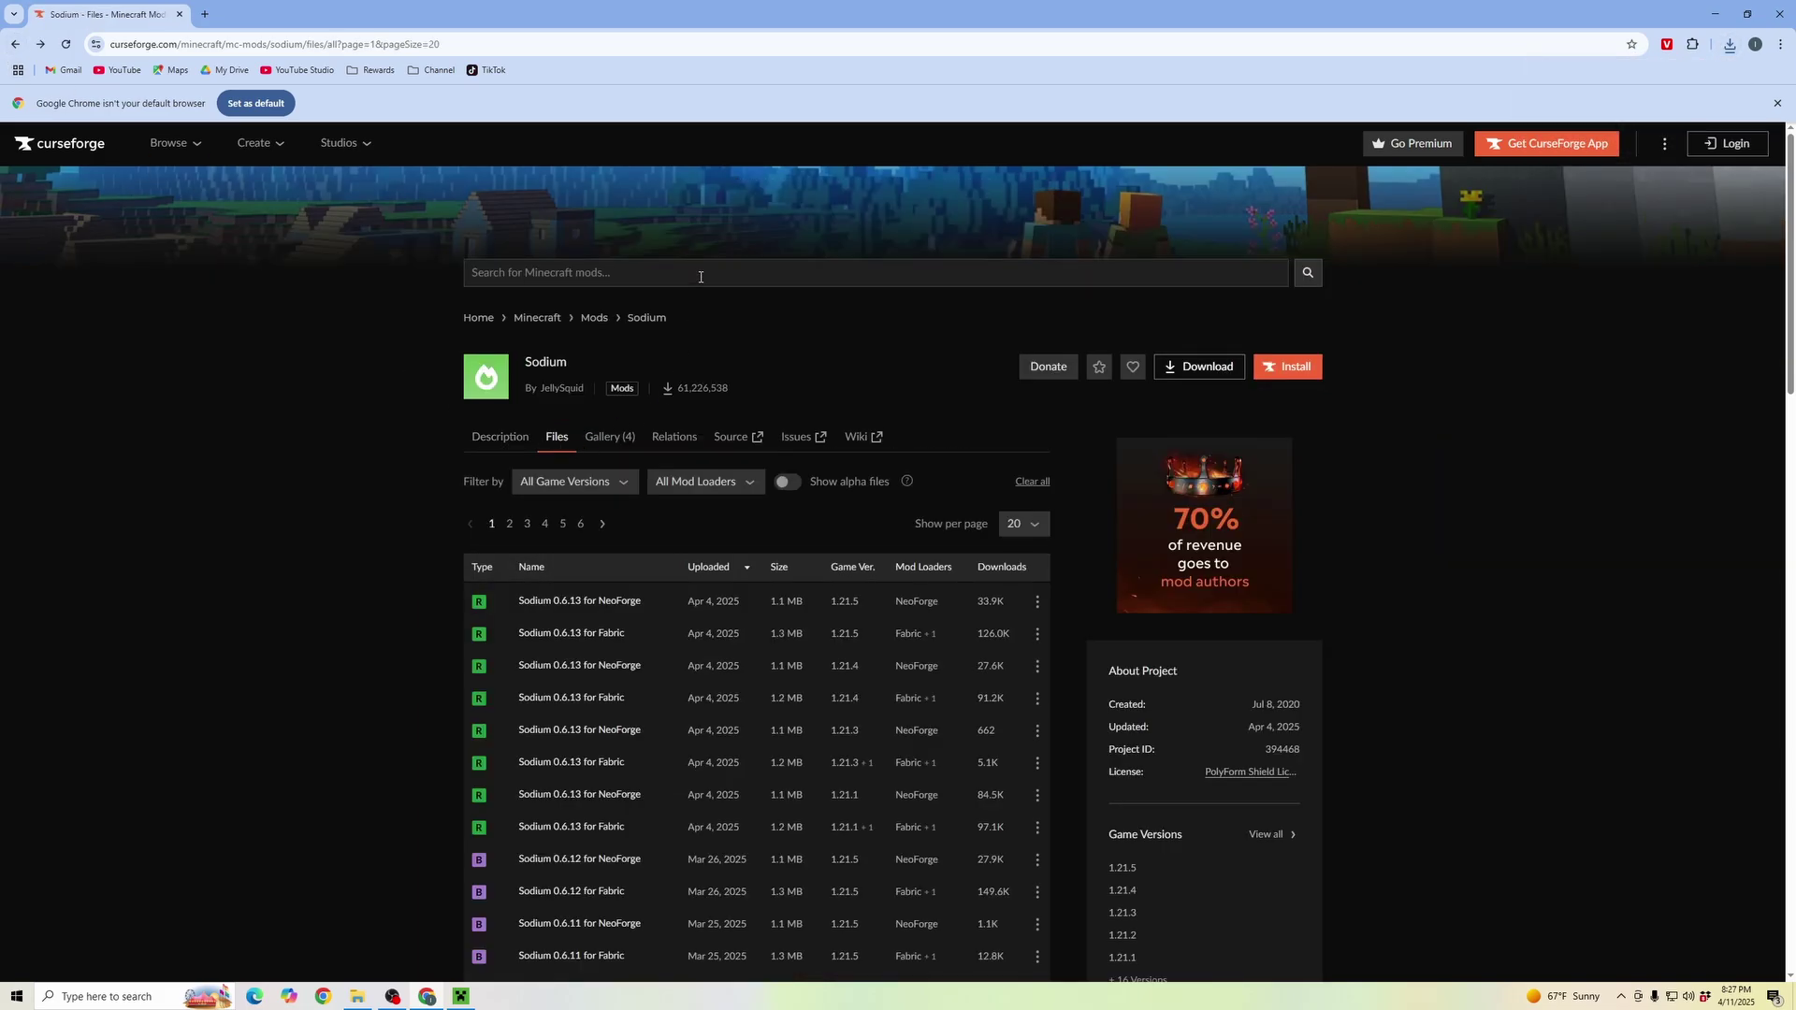
- Search 'iris shaders' and download iris-fabric-1.8.11+mc1.21.5.jar from Iris's Files list, then go back
{"action": "left_click", "coordinate": [702, 272]}
{"action": "type", "text": "iris sha"}
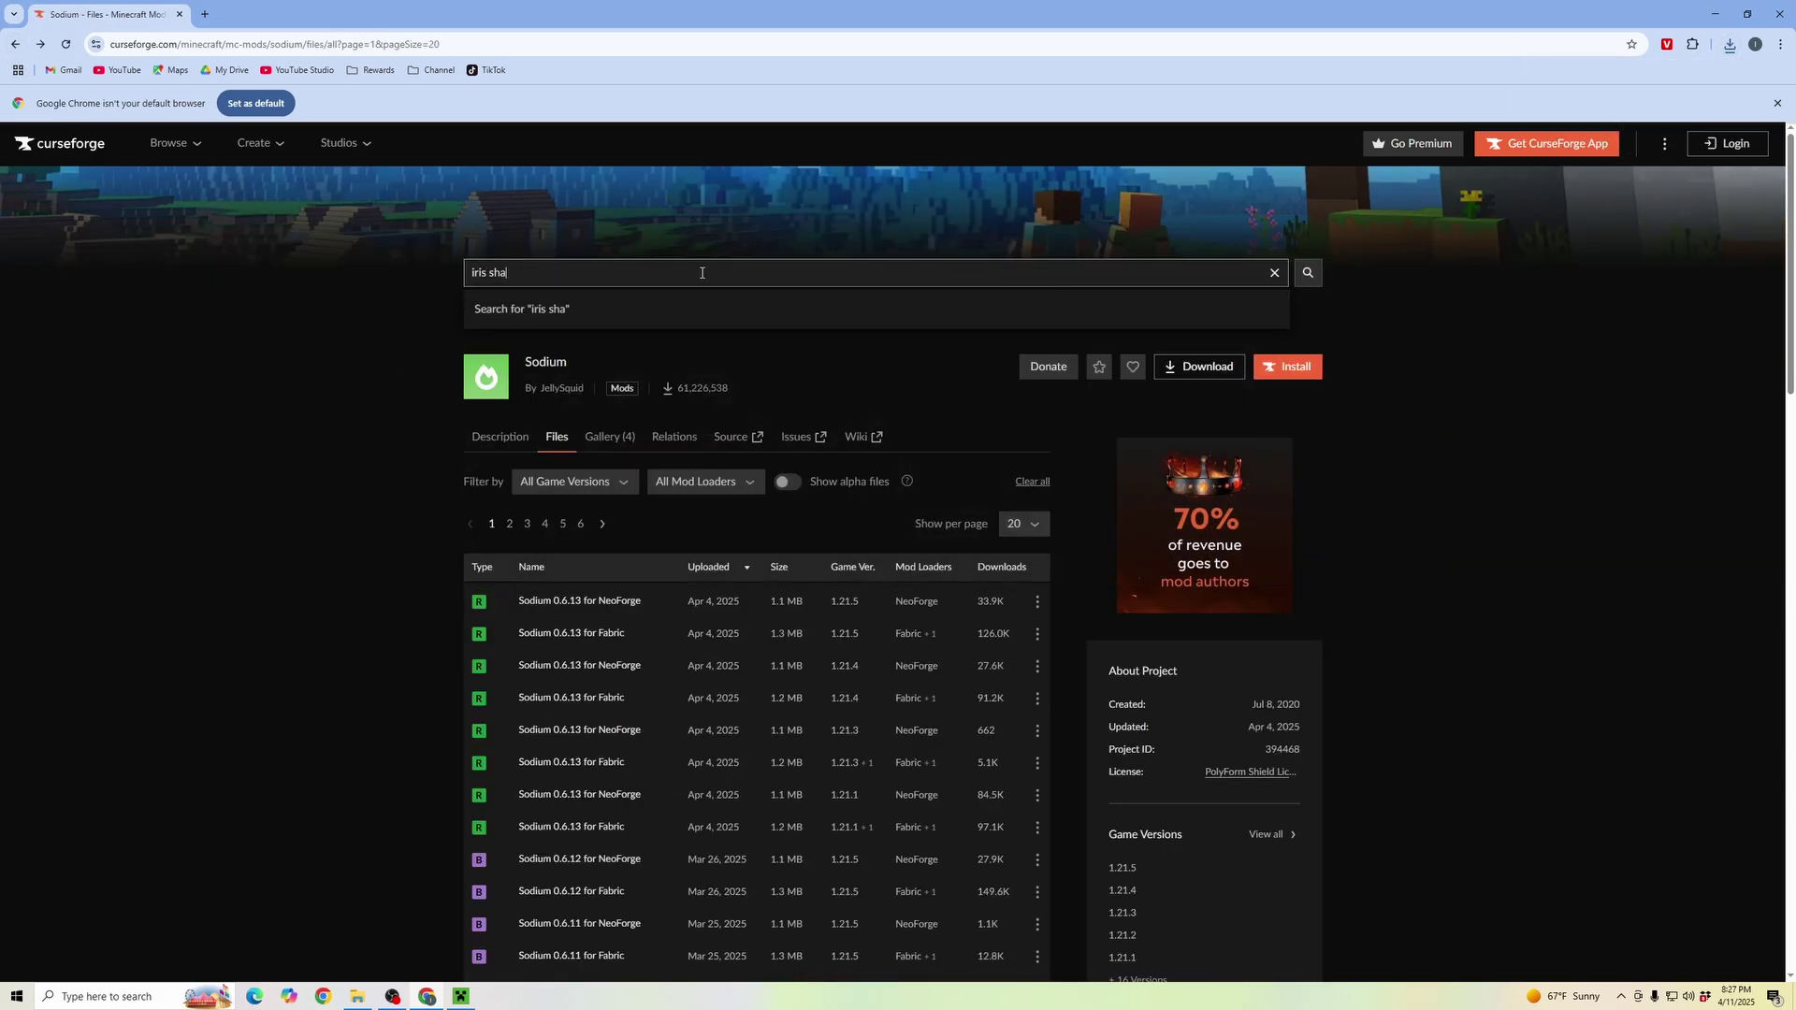
{"action": "type", "text": "ders"}
{"action": "key", "text": "Return"}
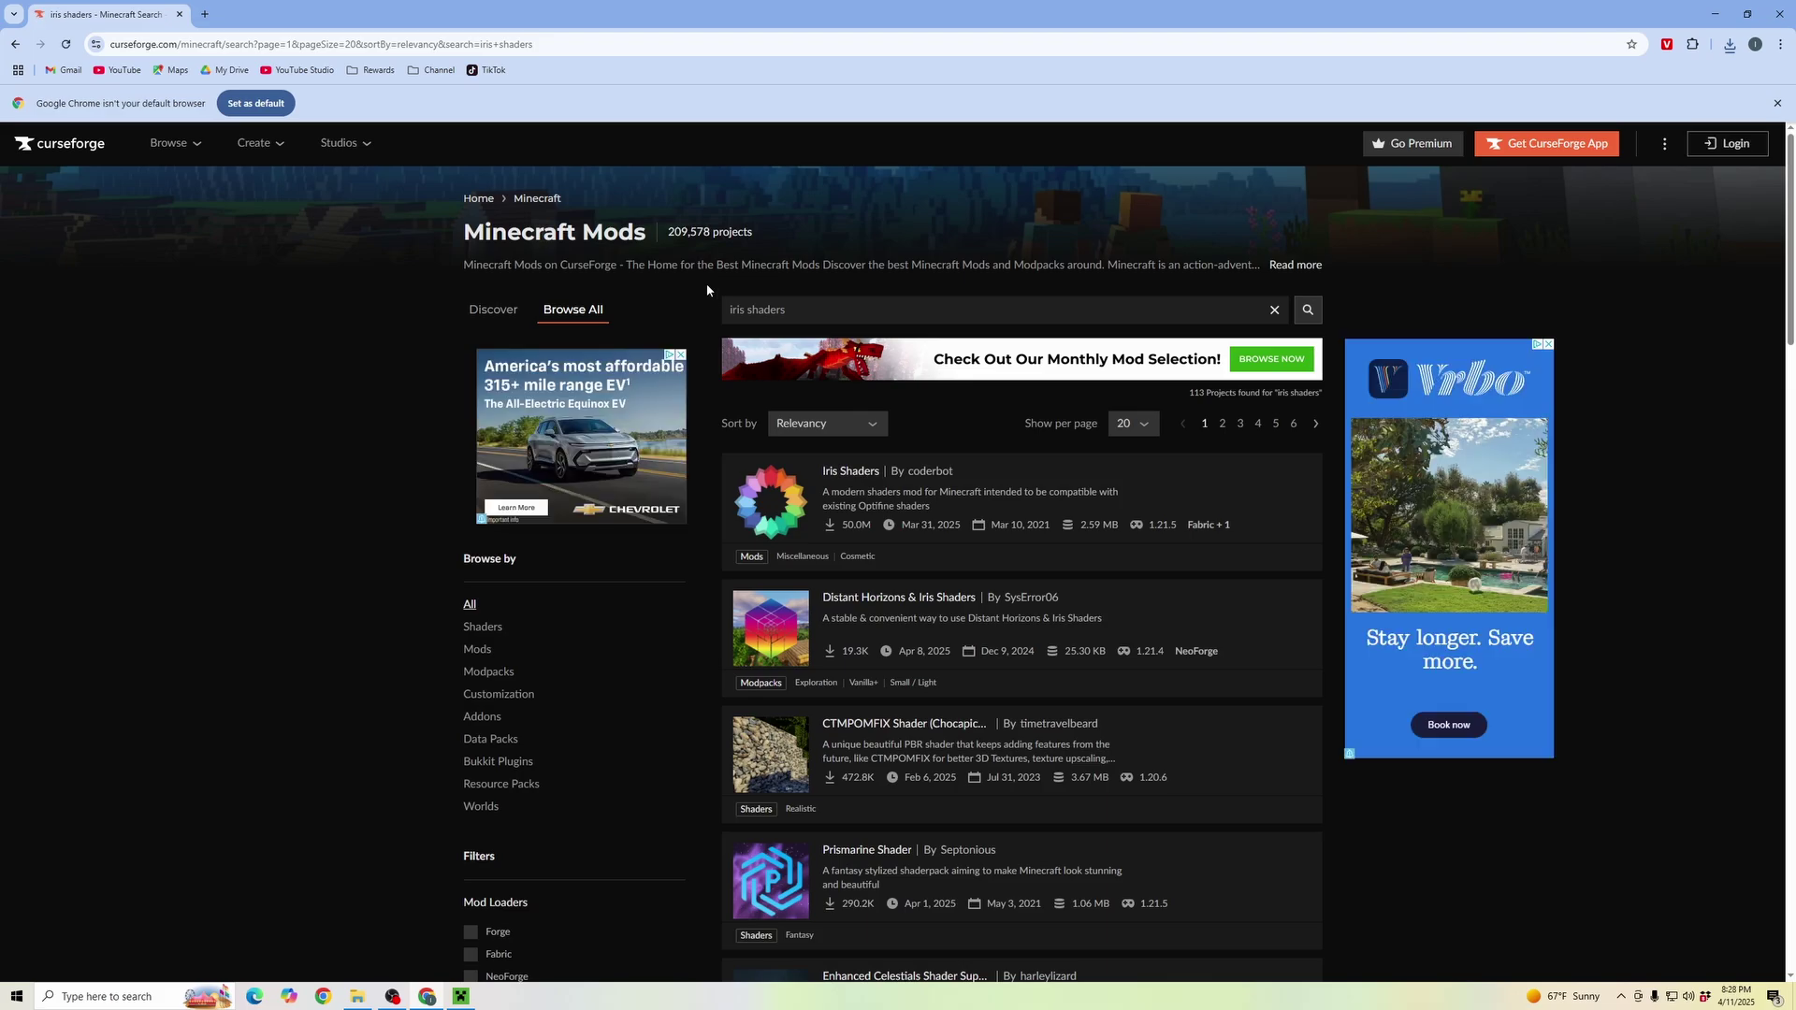
{"action": "left_click", "coordinate": [838, 488]}
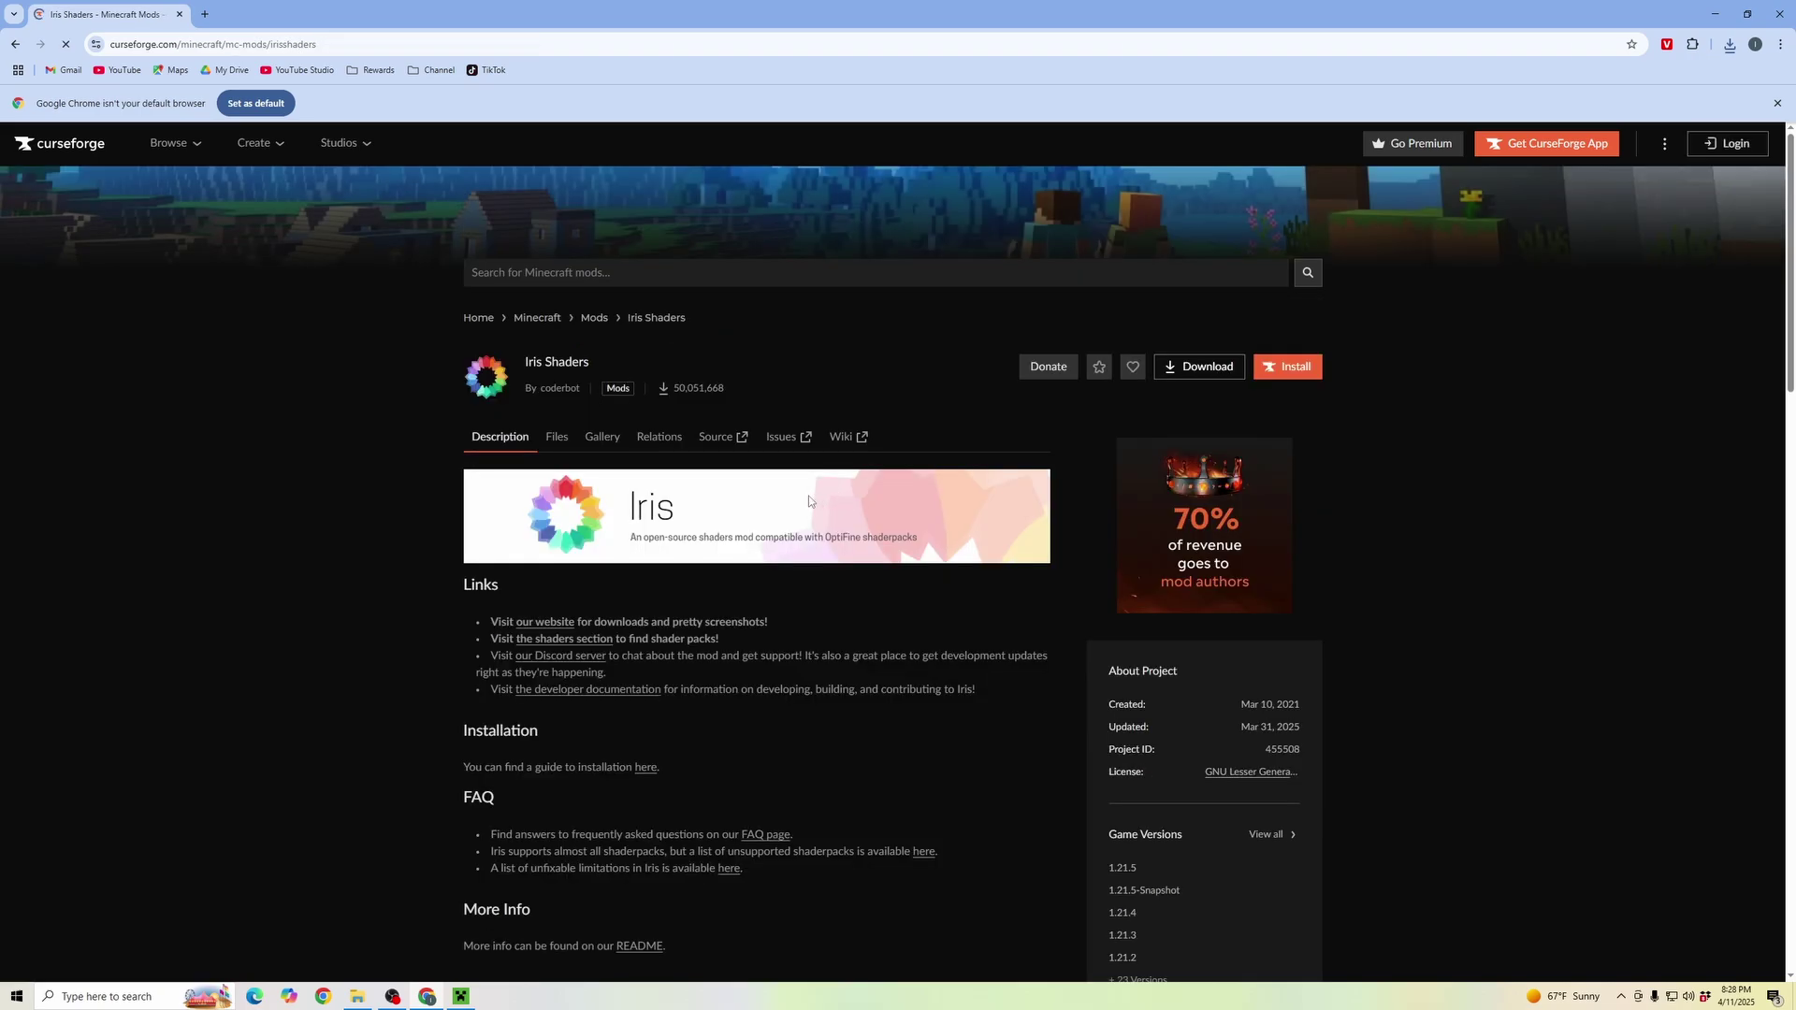
{"action": "left_click", "coordinate": [567, 442]}
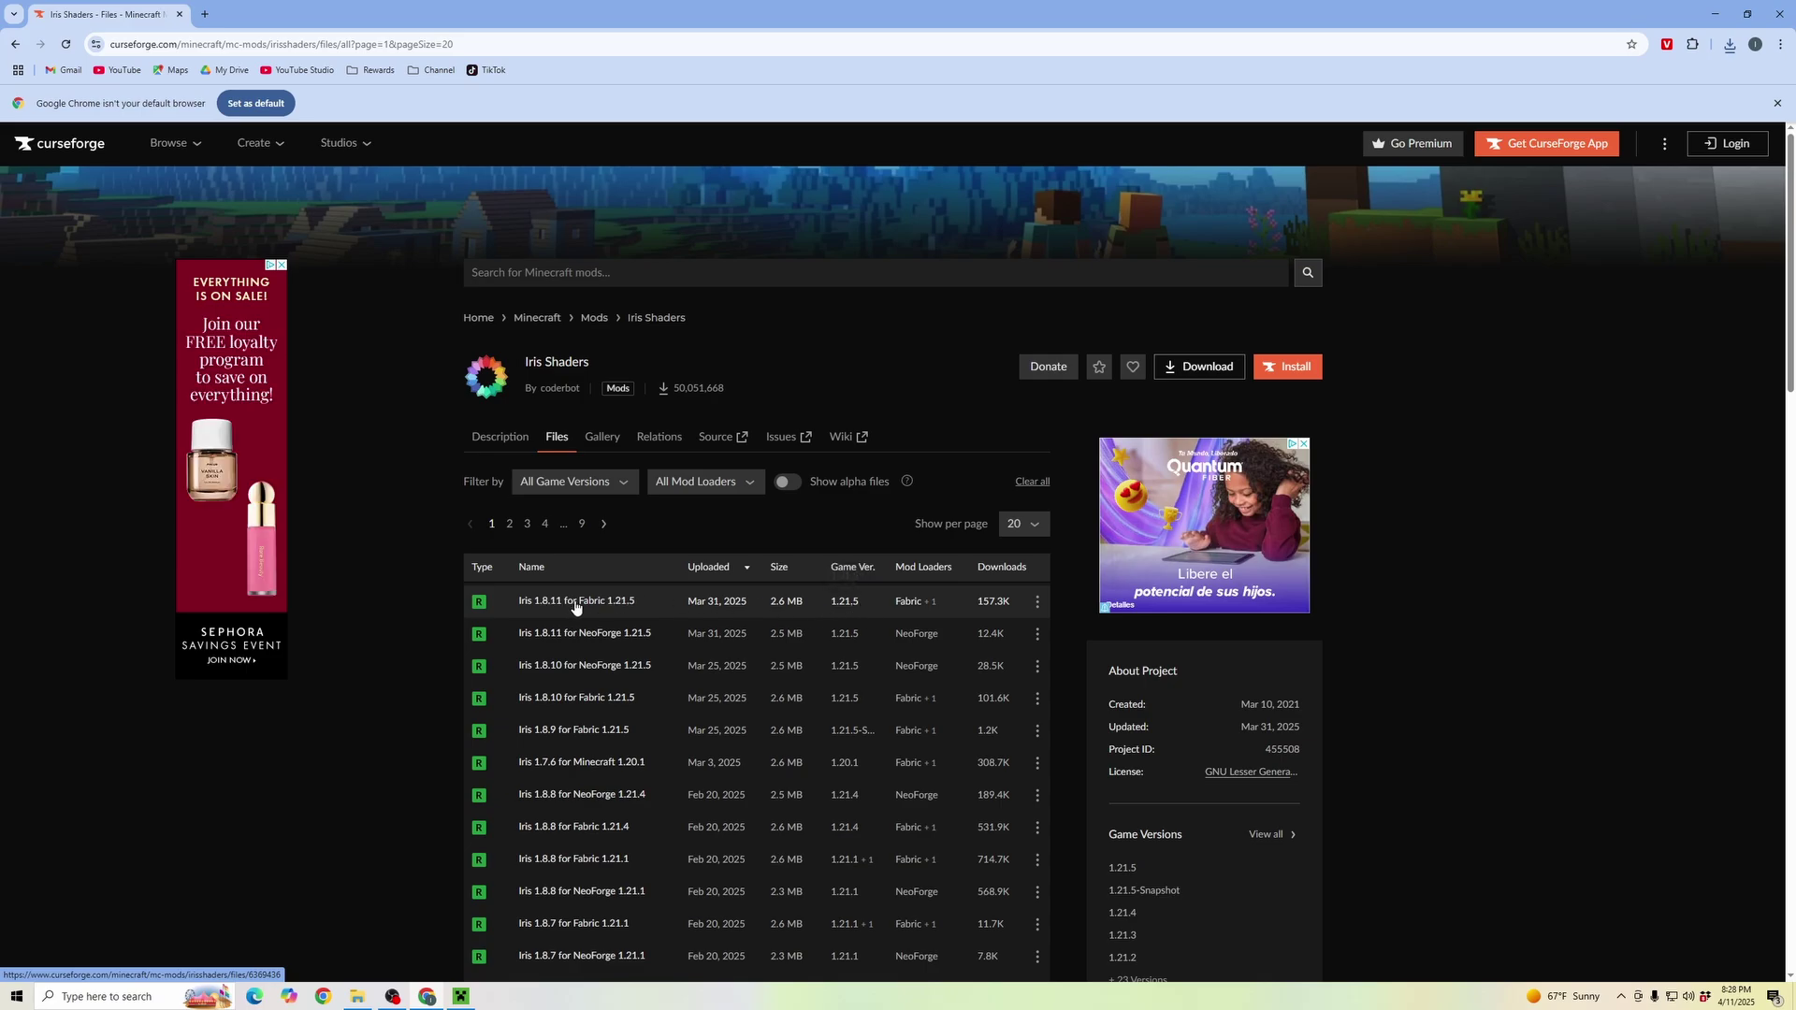
{"action": "left_click", "coordinate": [1037, 602]}
{"action": "left_click", "coordinate": [1070, 661]}
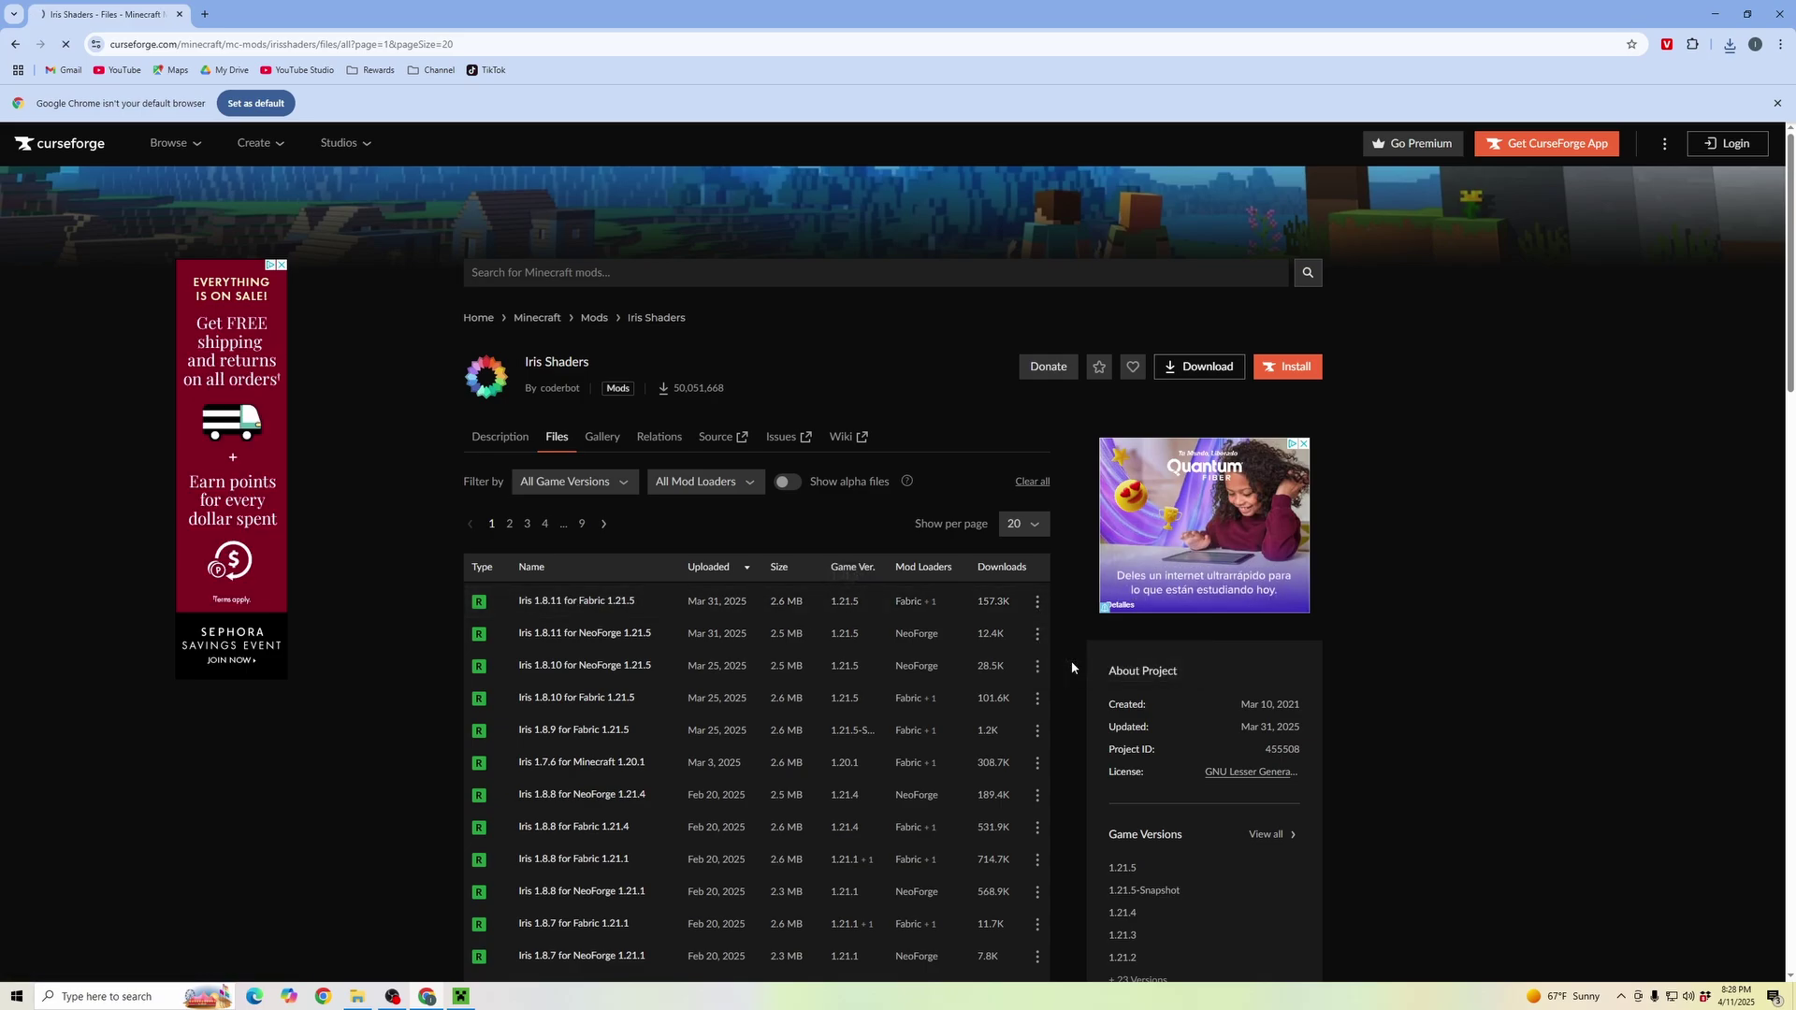
{"action": "left_click", "coordinate": [10, 47]}
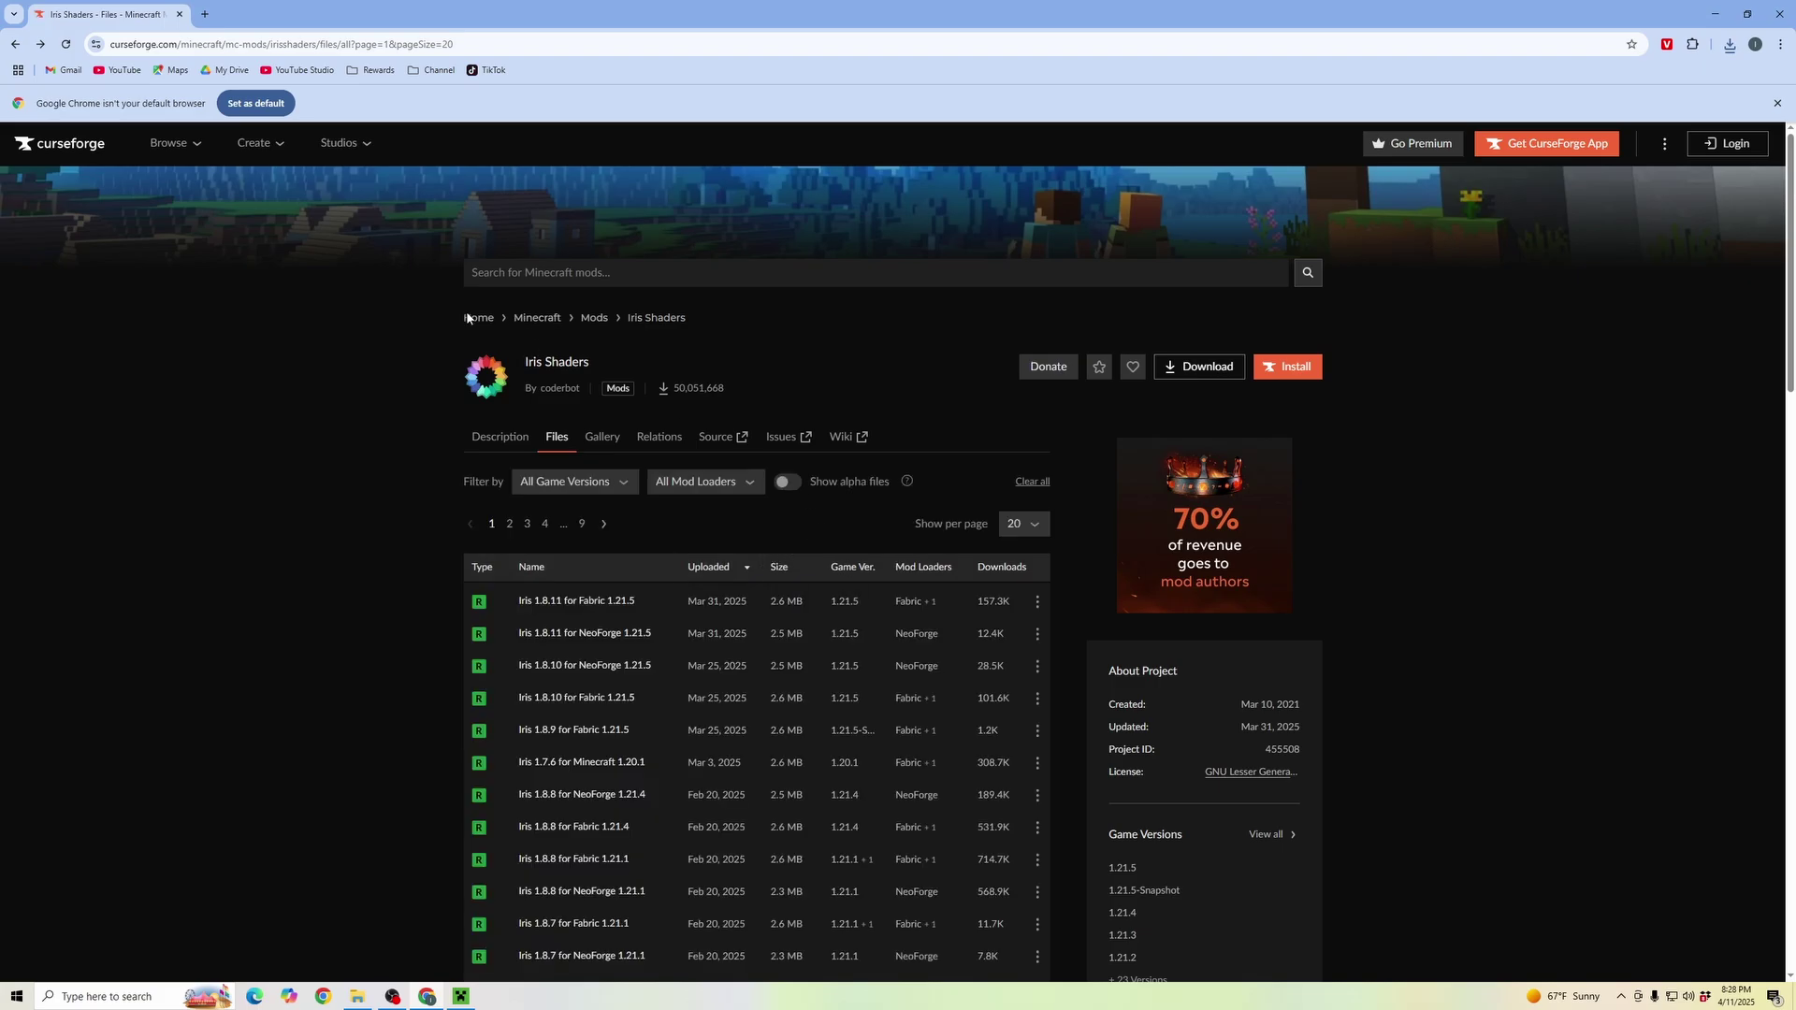
- Filter CurseForge to Shaders, open Complementary Shaders - Reimagined, and open download options for r5.4
{"action": "left_click", "coordinate": [595, 322]}
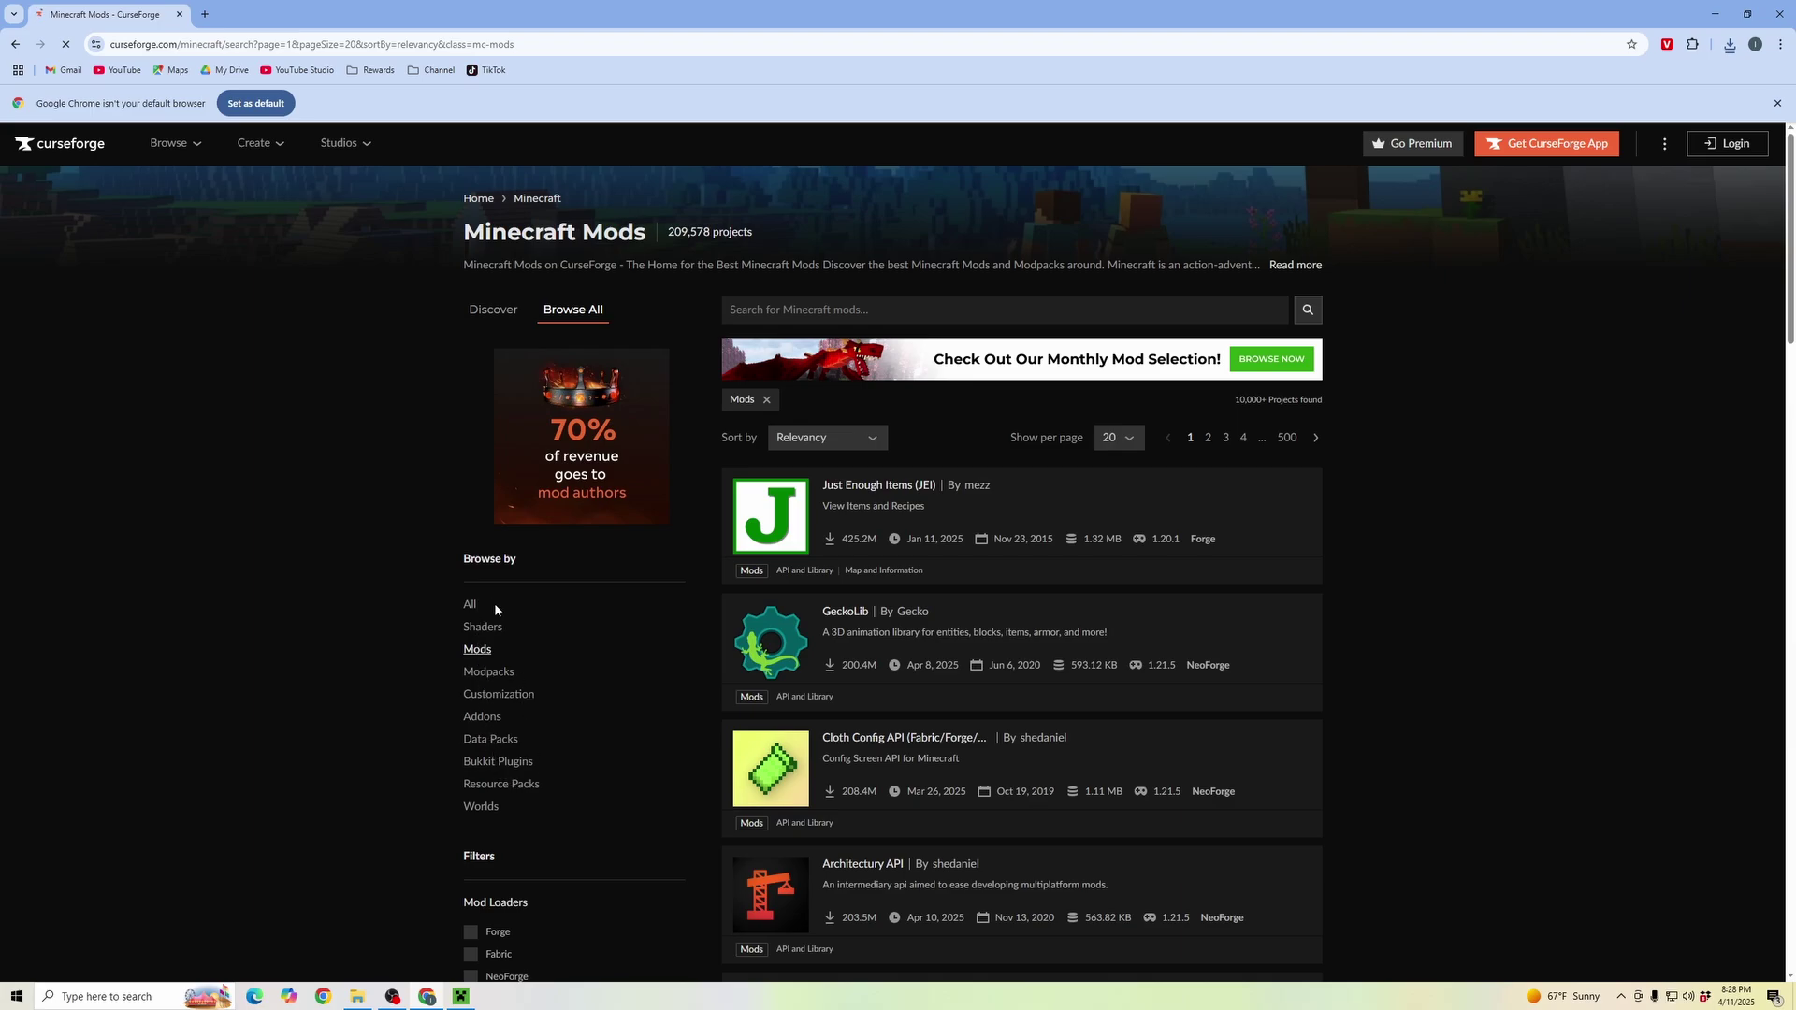
{"action": "left_click", "coordinate": [477, 627]}
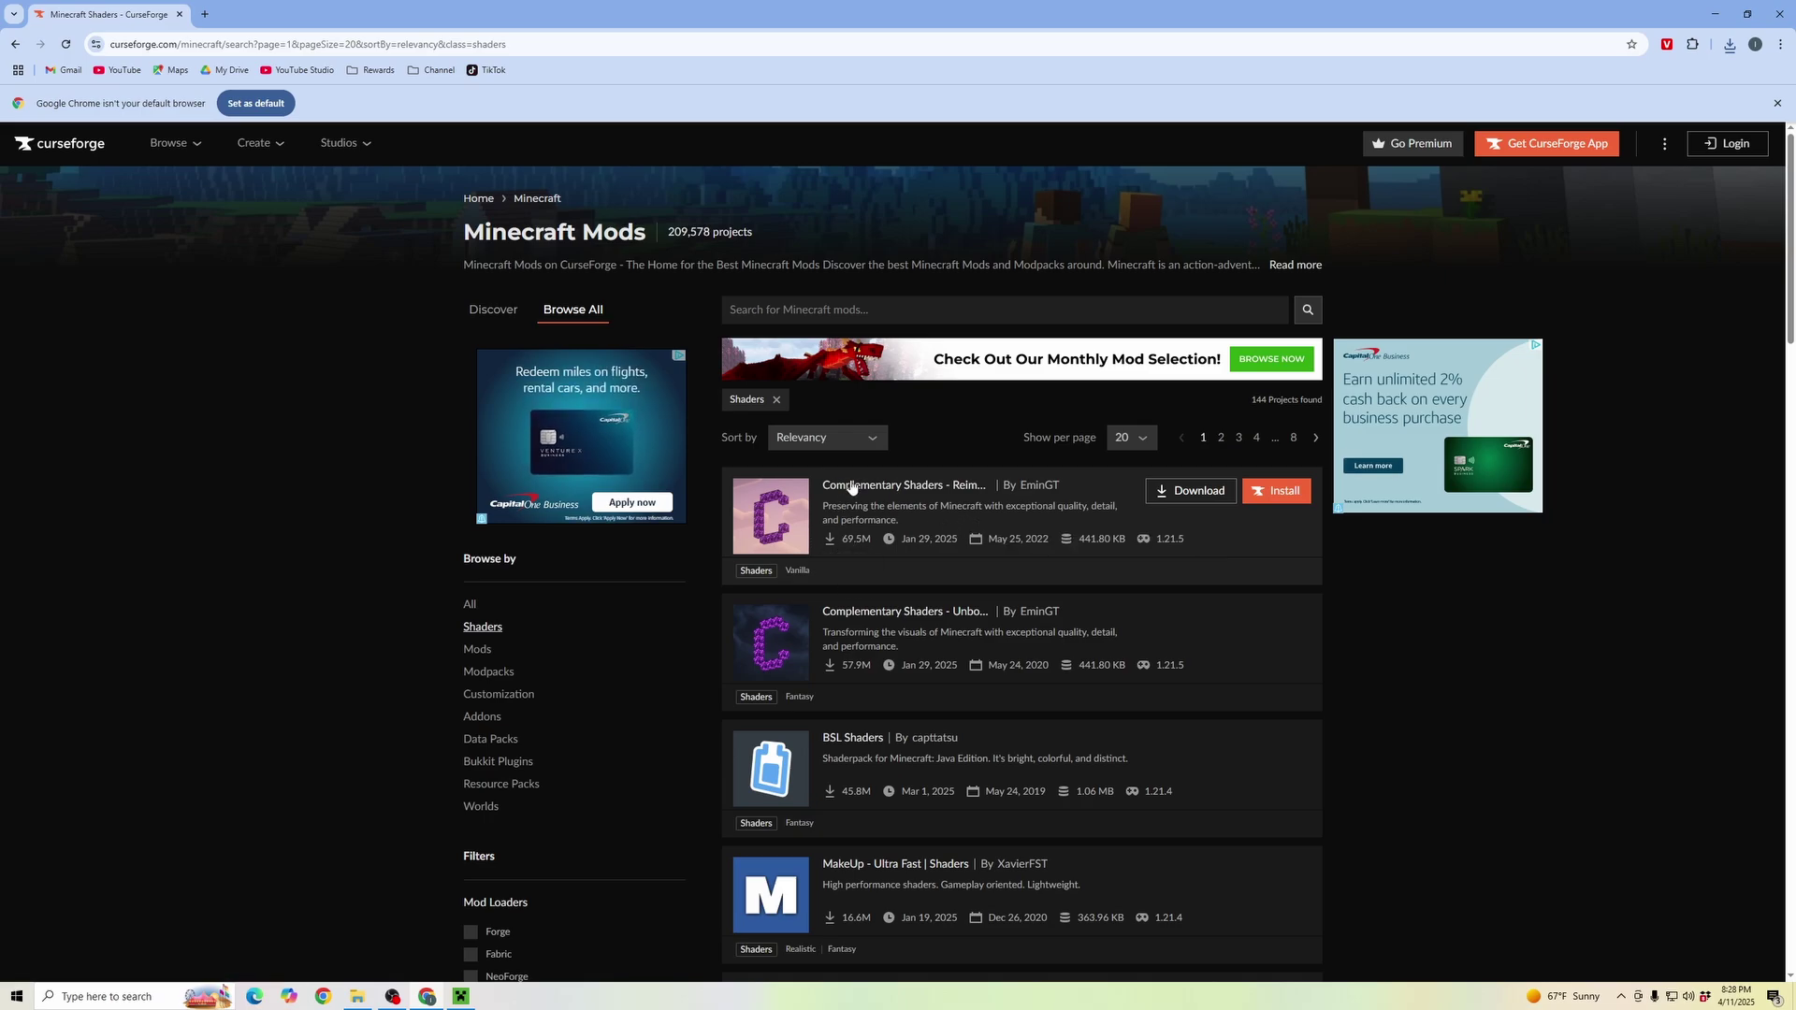
{"action": "left_click", "coordinate": [950, 506]}
{"action": "left_click", "coordinate": [567, 437]}
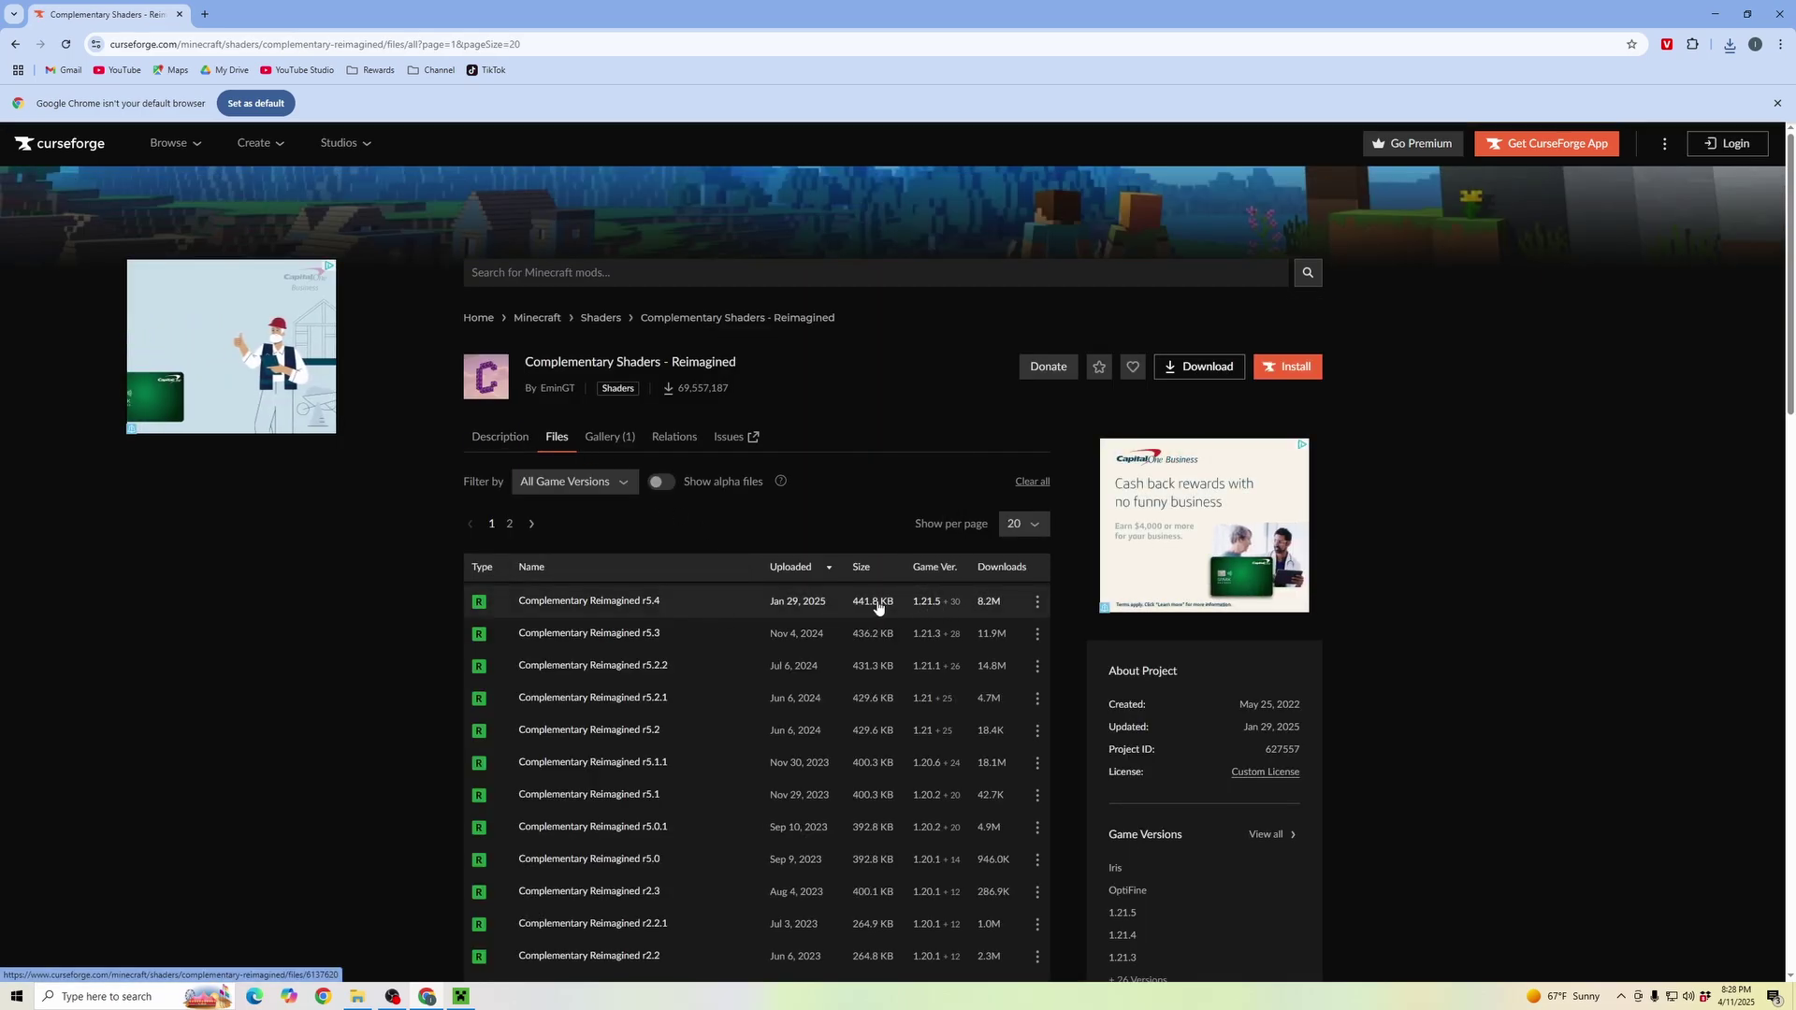
{"action": "left_click", "coordinate": [1036, 602]}
- Download ComplementaryReimagined_r5.4.zip, then install Fabric Loader 0.16.13 for 1.21.5 with fabric-installer-1.0.3.exe
{"action": "left_click", "coordinate": [1073, 664]}
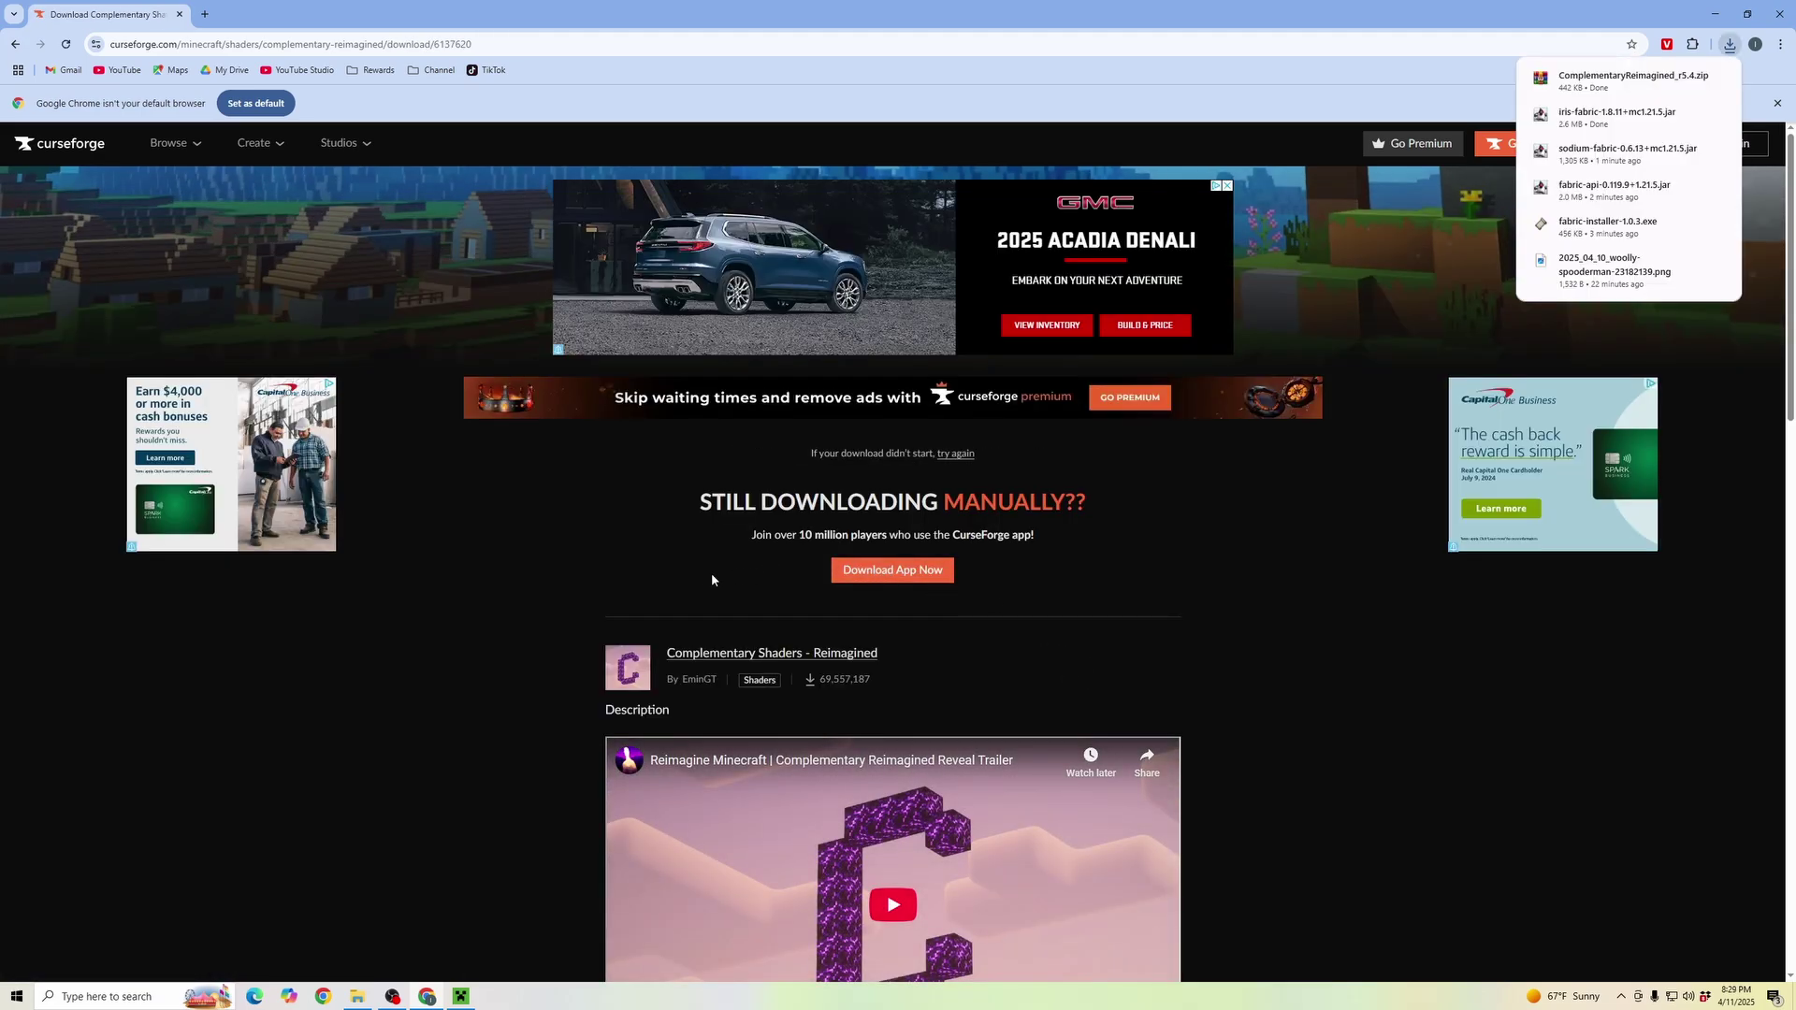
{"action": "left_click", "coordinate": [358, 996]}
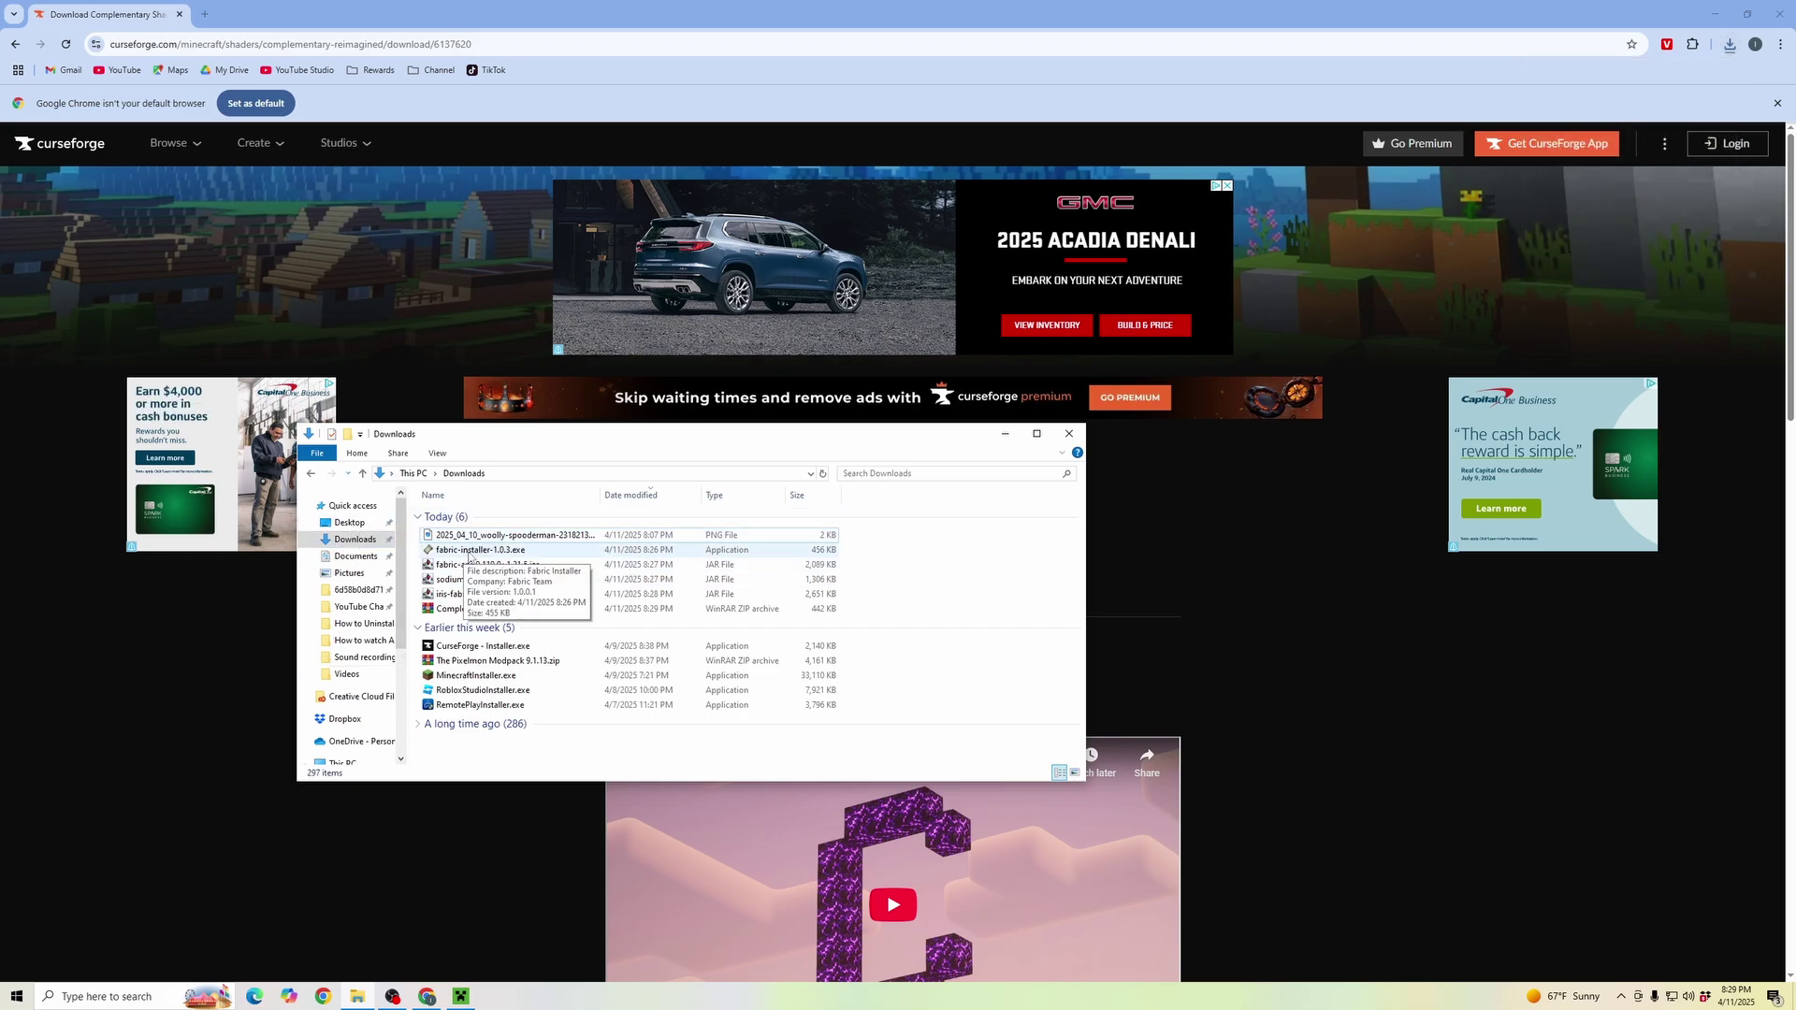
{"action": "double_click", "coordinate": [479, 552]}
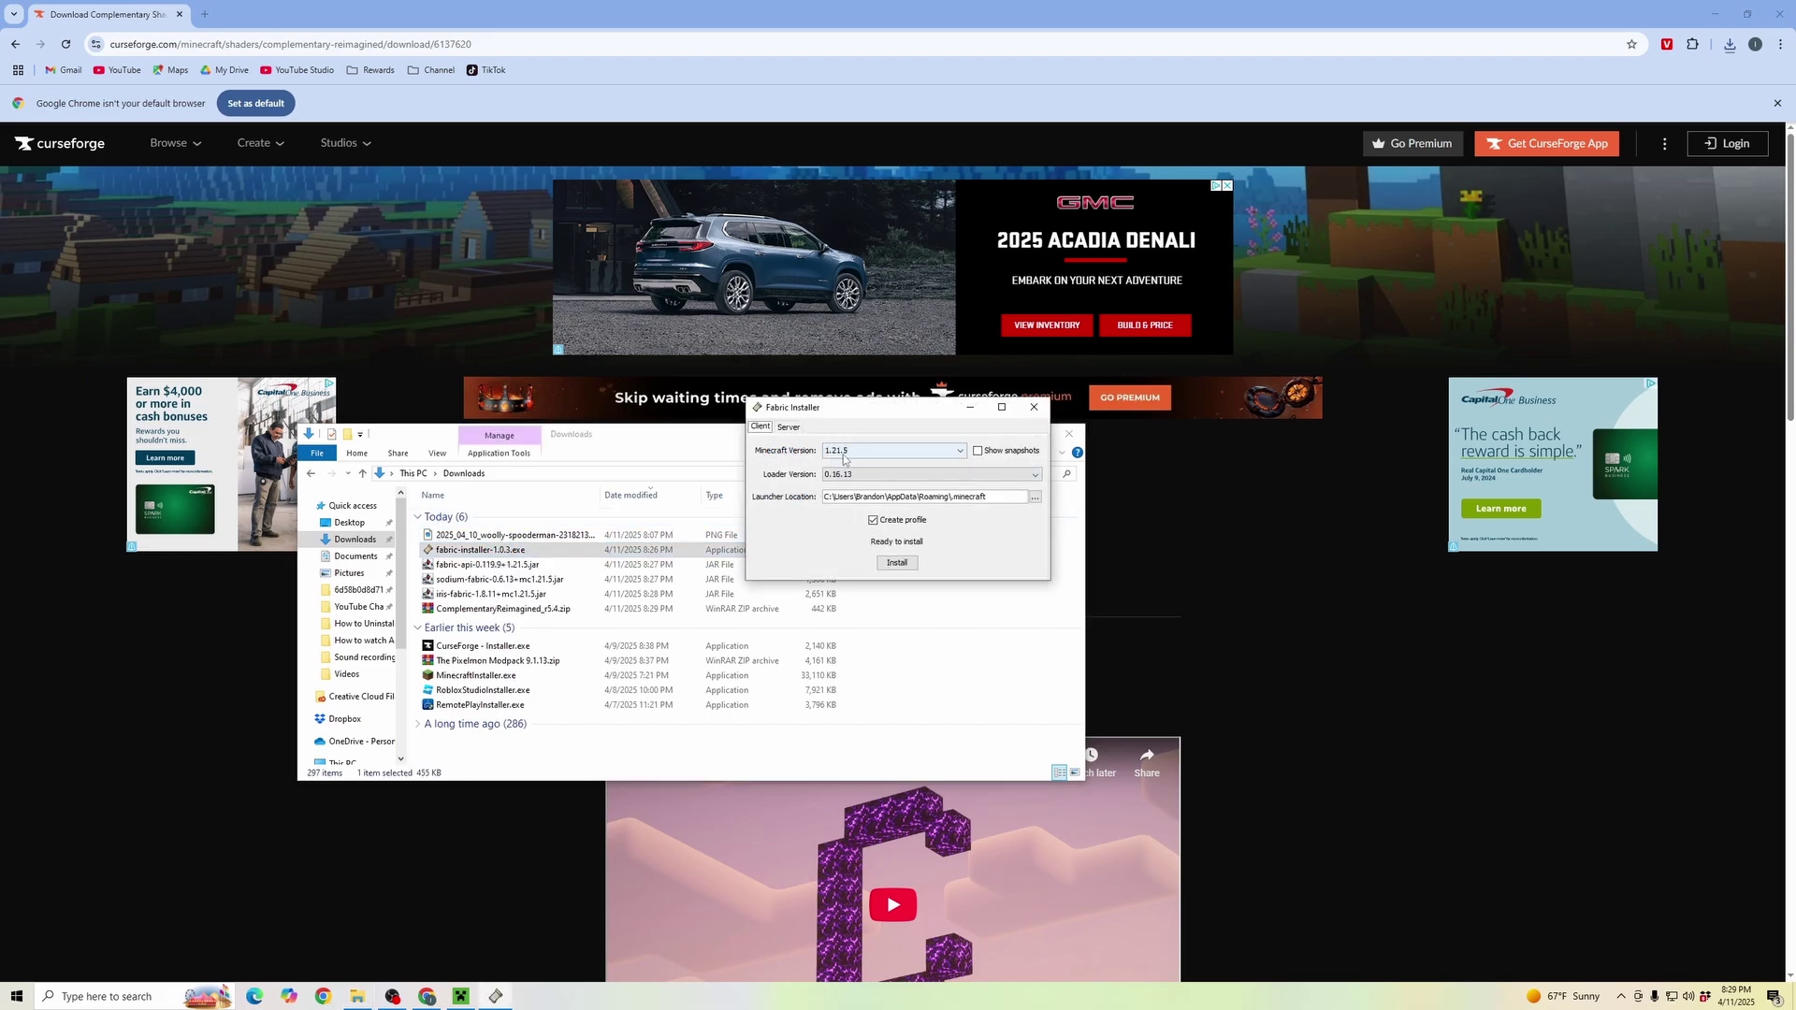
{"action": "left_click", "coordinate": [896, 564]}
{"action": "left_click", "coordinate": [869, 518]}
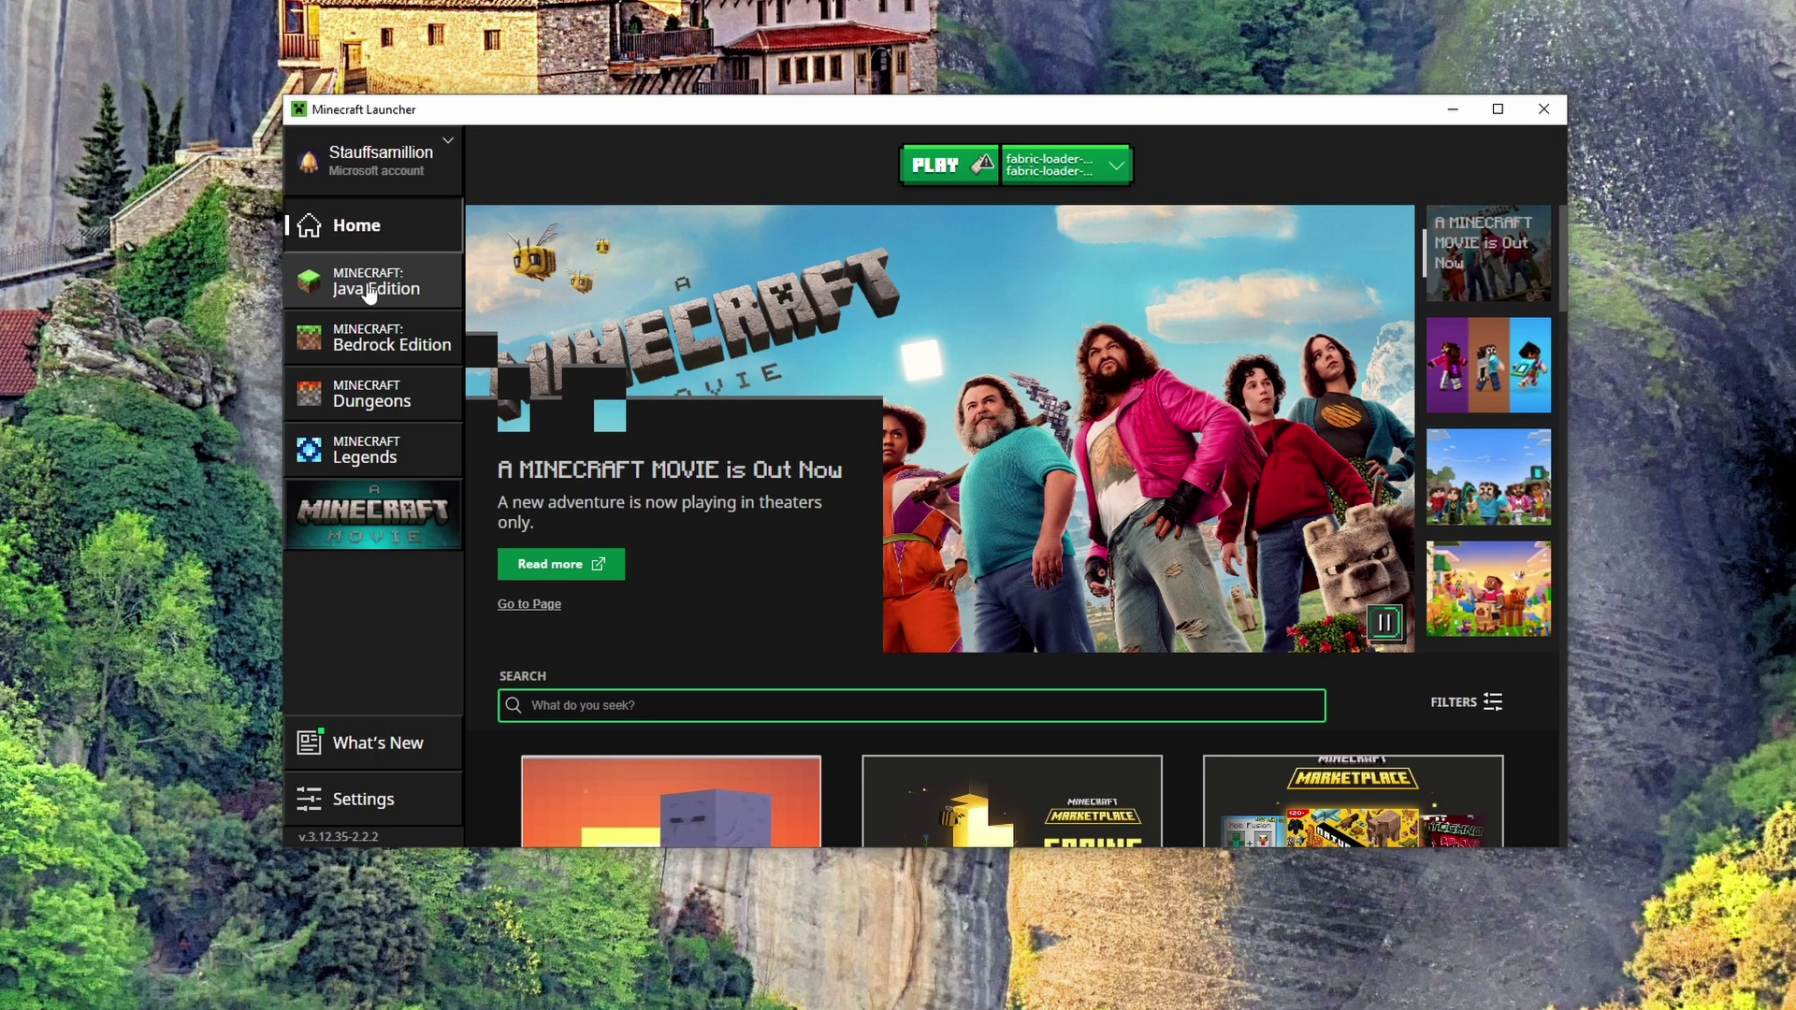
- Open the .minecraft folder of the fabric-loader-1.21.5 installation from the Java Edition Installations list
{"action": "left_click", "coordinate": [363, 288]}
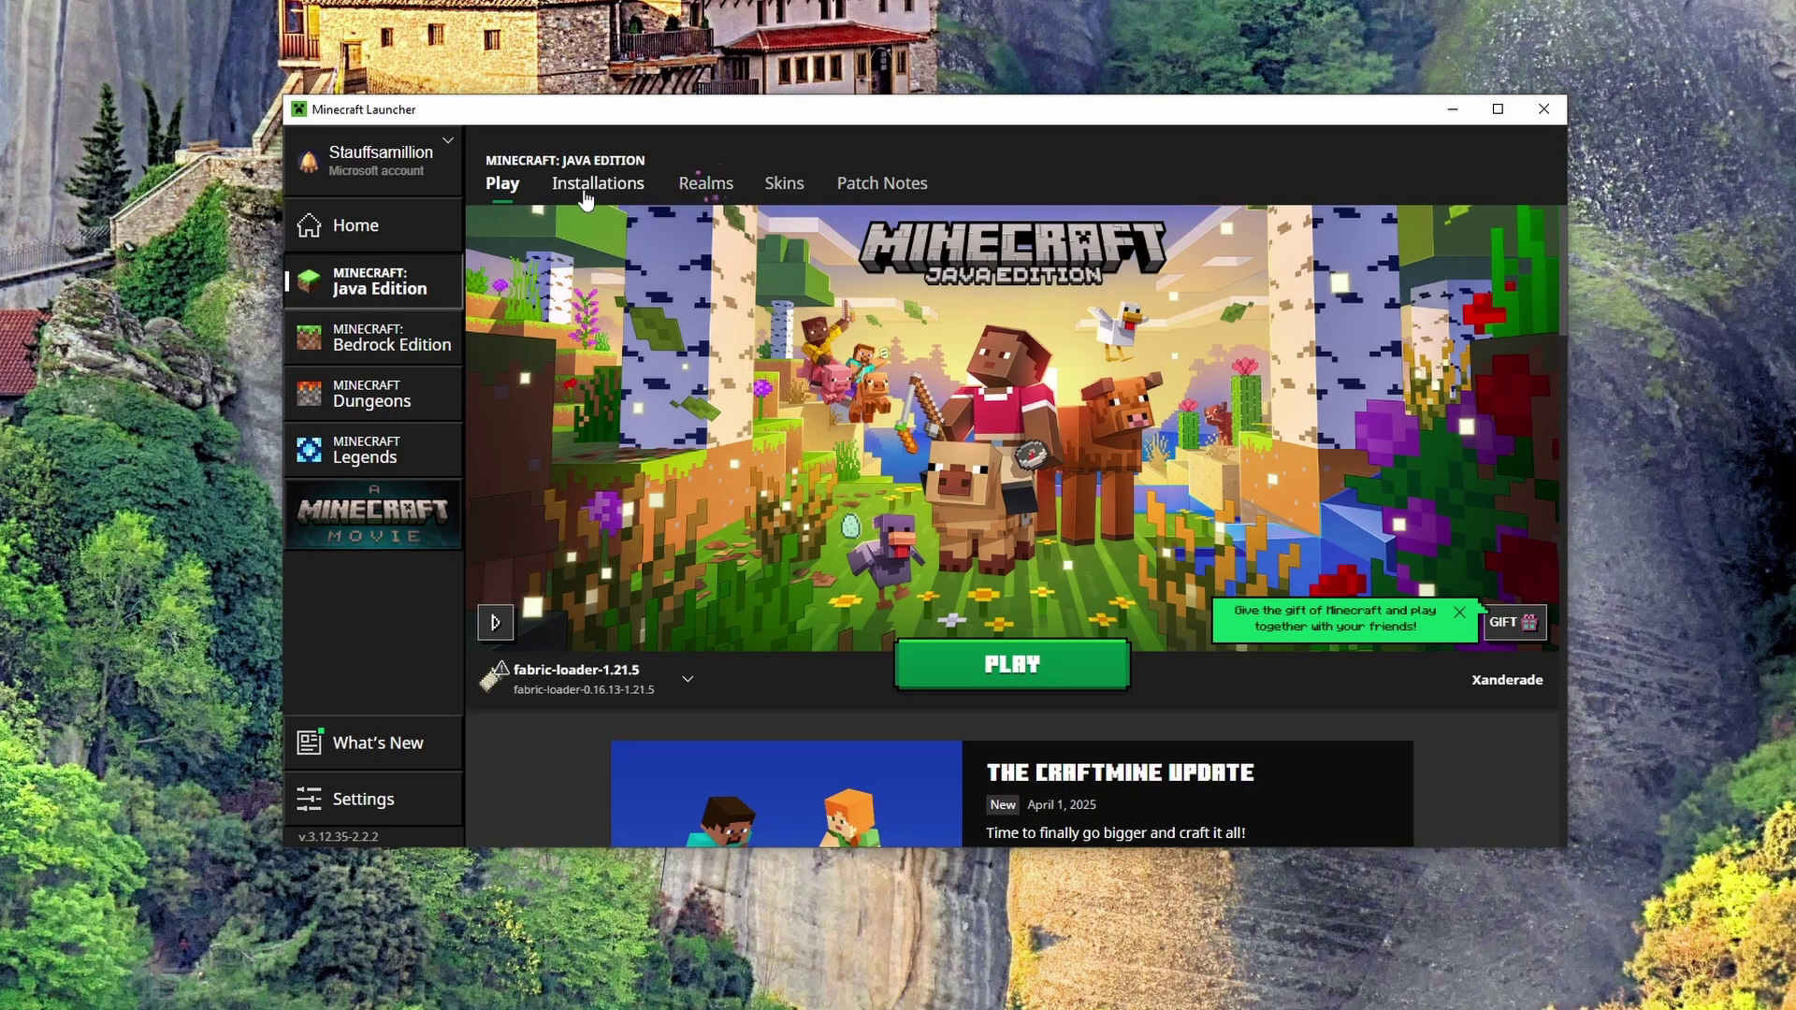
{"action": "left_click", "coordinate": [587, 185]}
{"action": "mouse_move", "coordinate": [675, 400]}
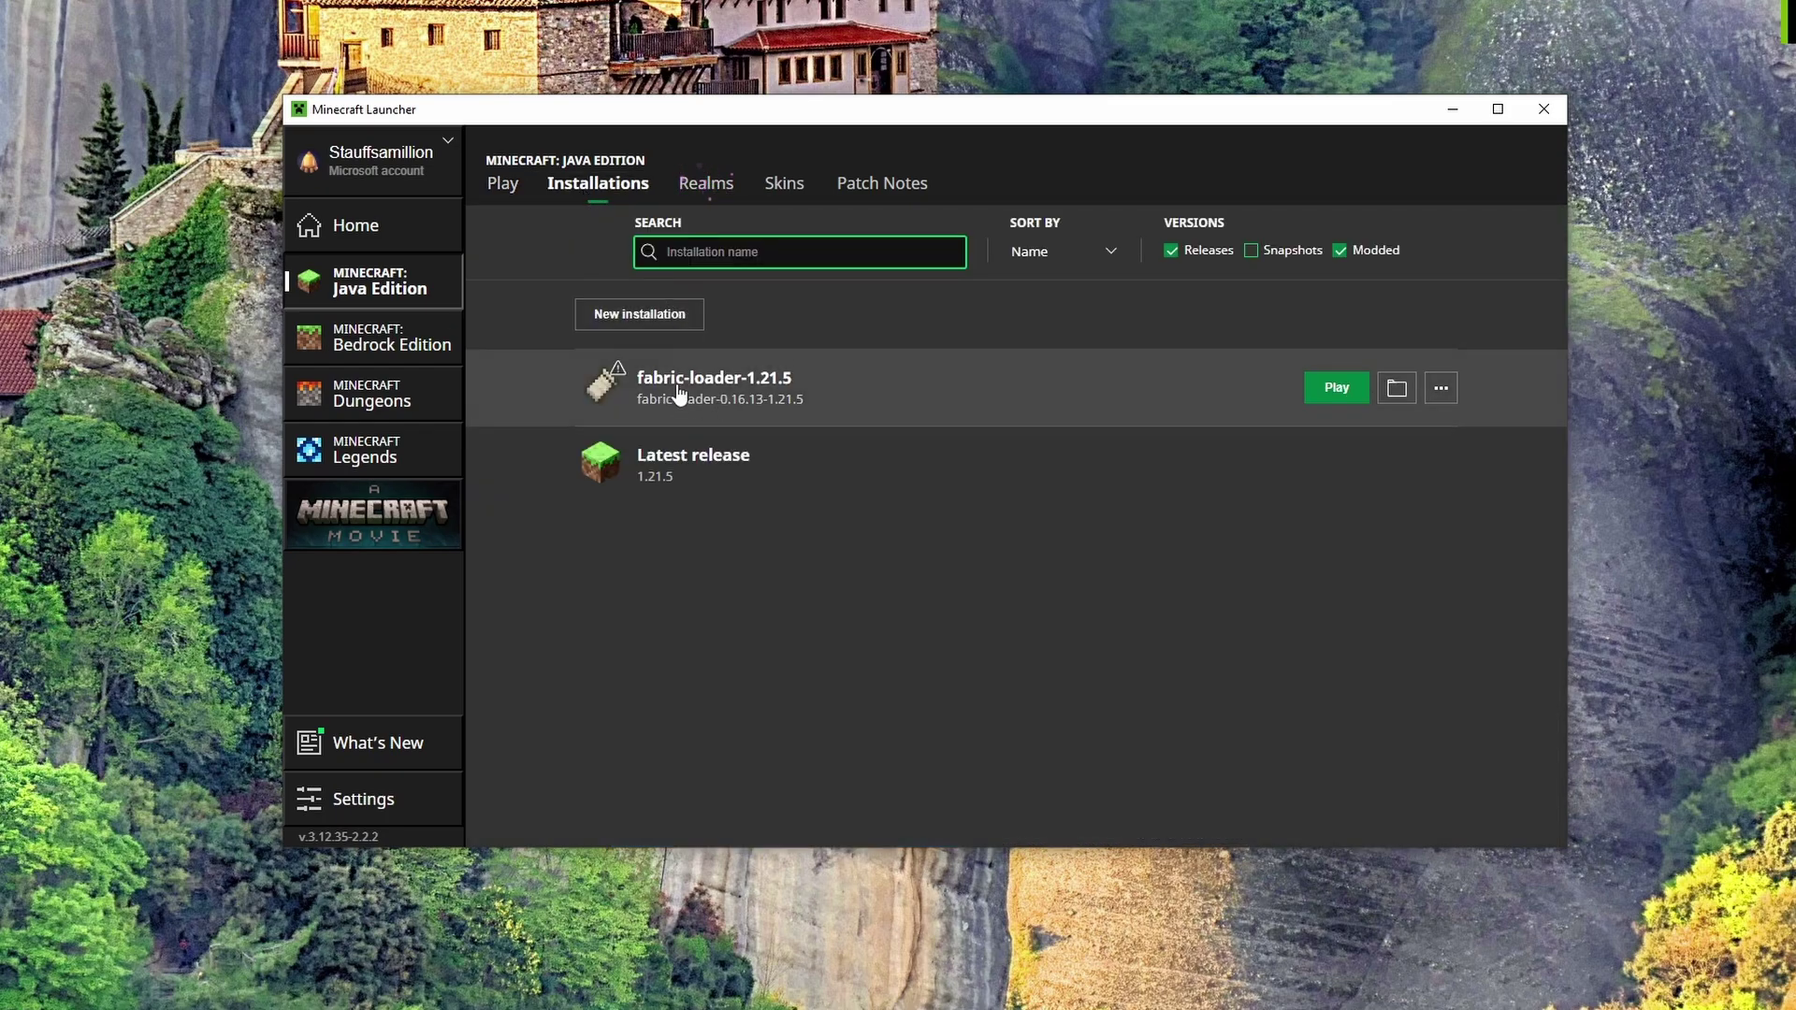
{"action": "left_click", "coordinate": [1396, 391]}
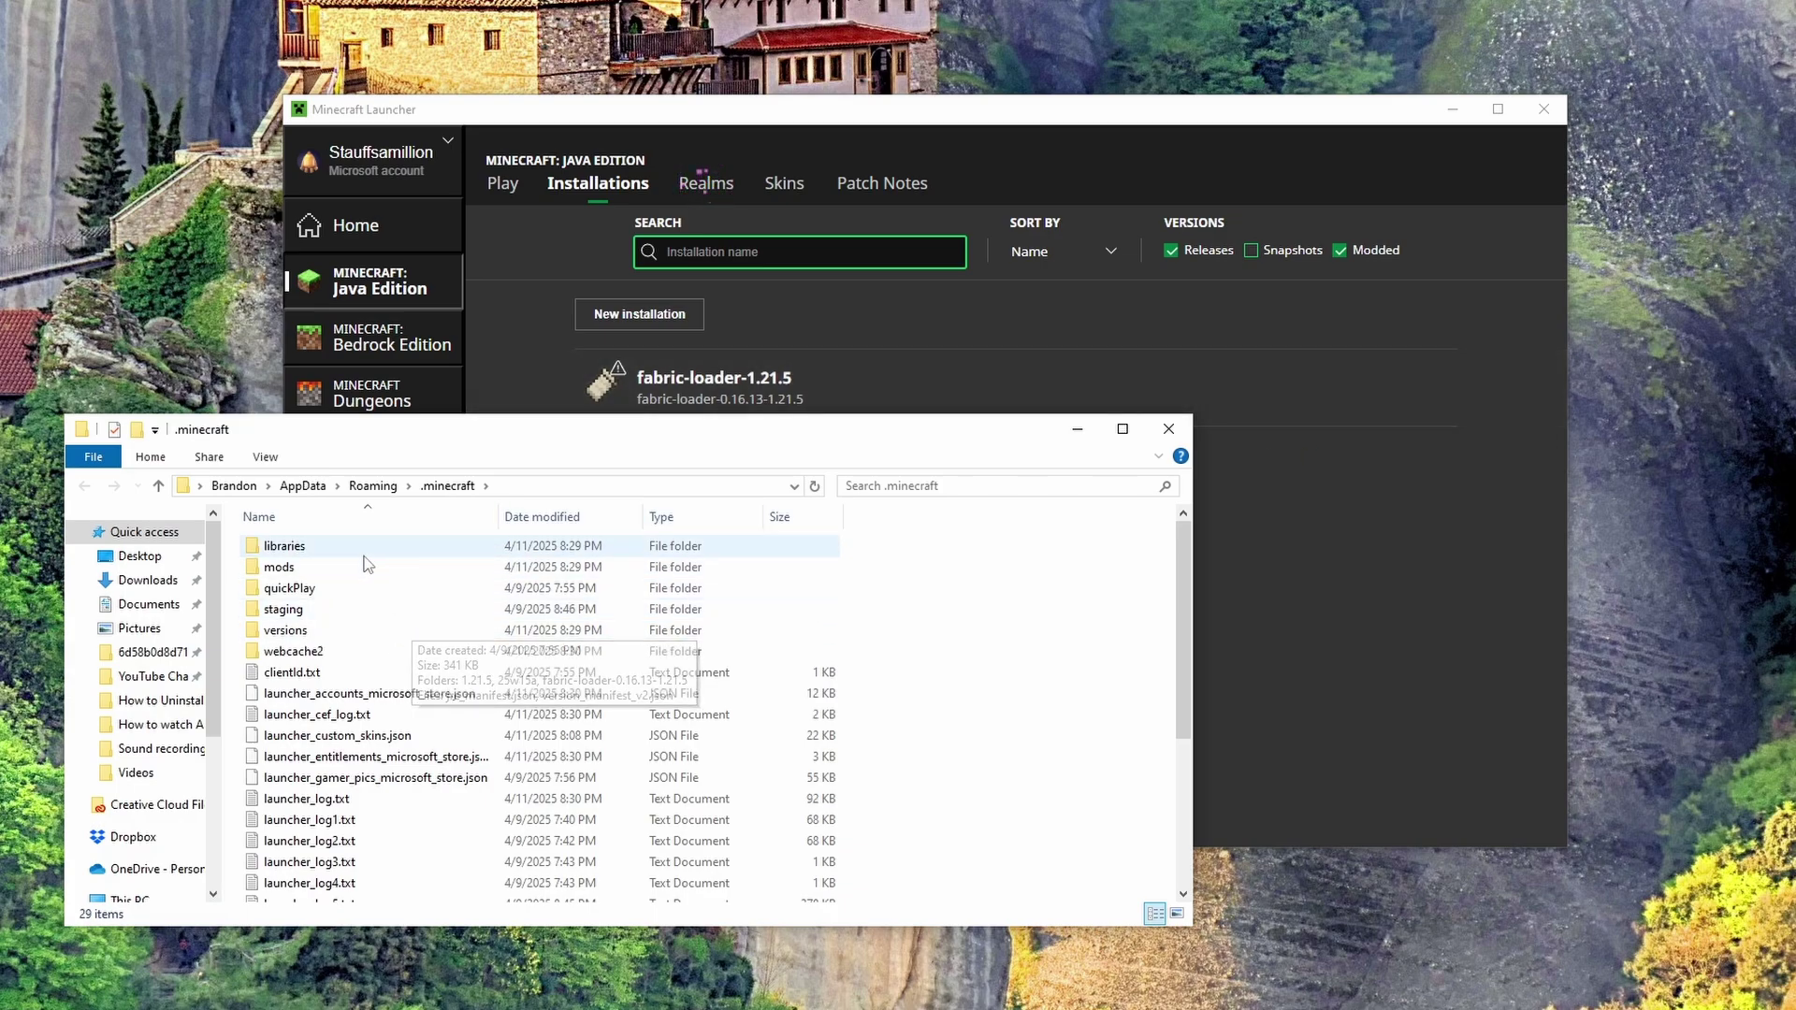
- Move the fabric-api, sodium-fabric and iris-fabric jars from Downloads into .minecraft's mods folder
{"action": "double_click", "coordinate": [279, 568]}
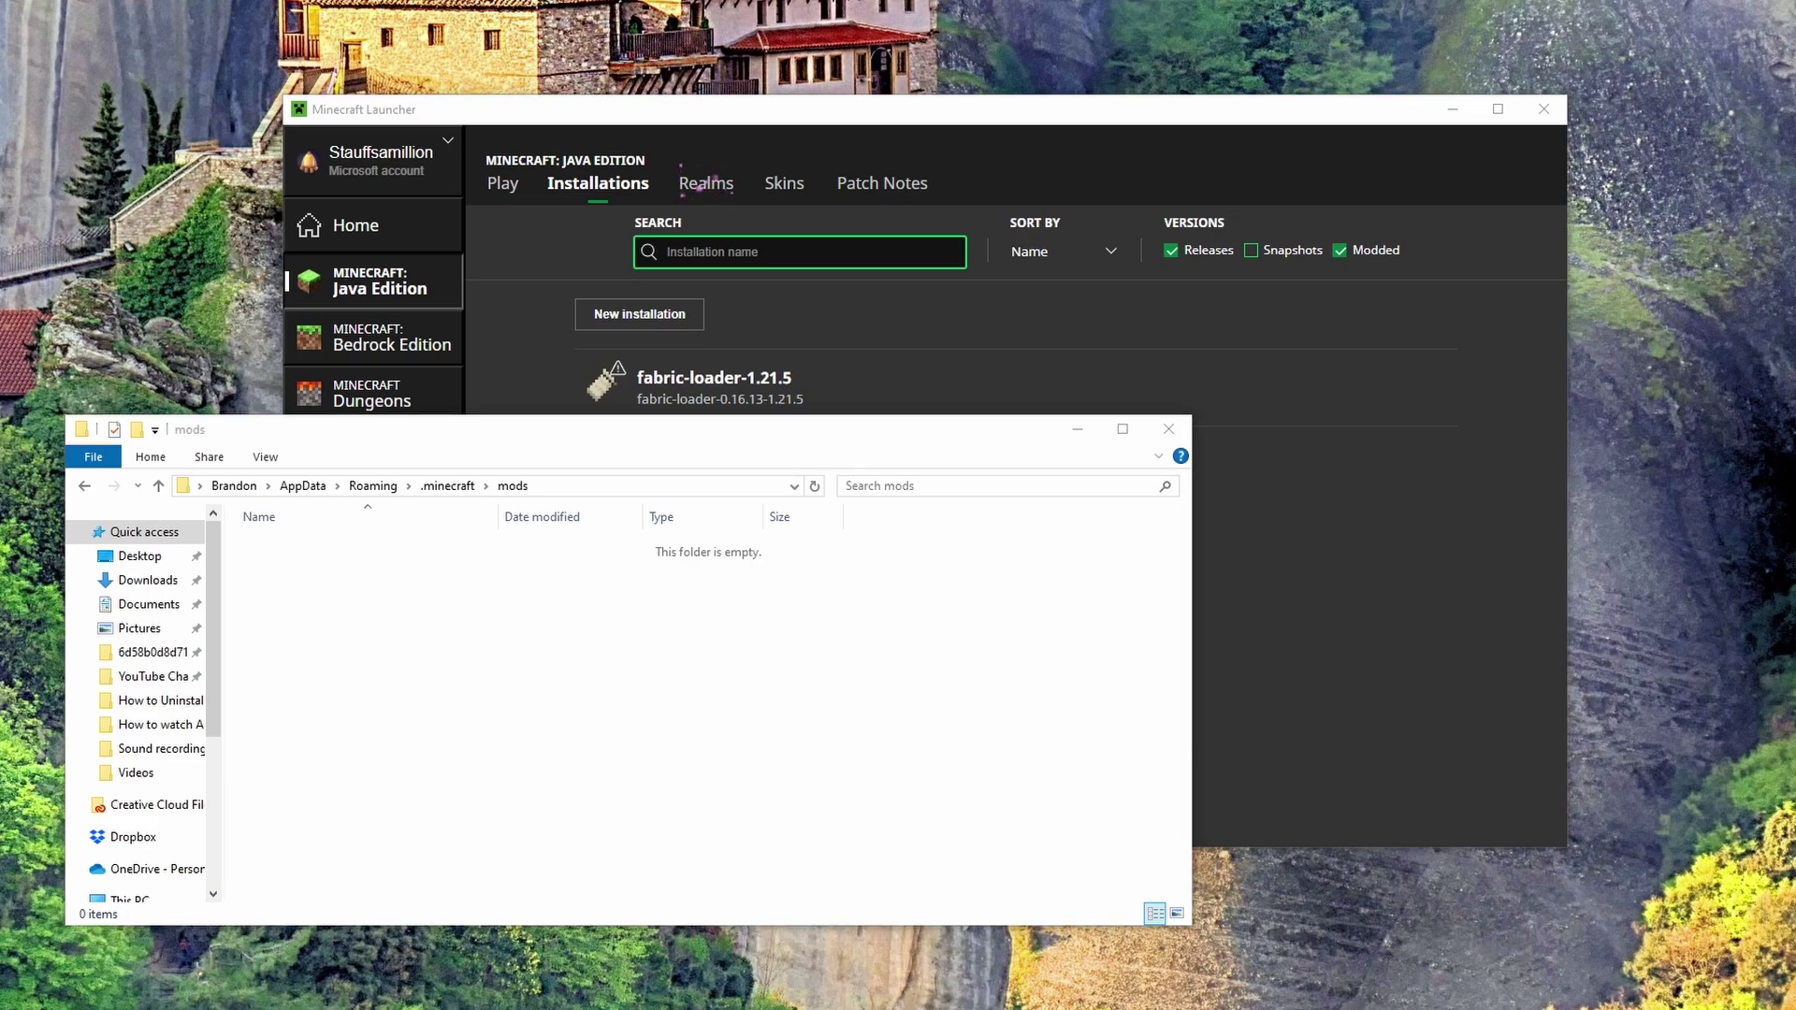
{"action": "mouse_move", "coordinate": [572, 423]}
{"action": "left_mouse_down"}
{"action": "mouse_move", "coordinate": [1375, 463]}
{"action": "mouse_move", "coordinate": [1412, 482]}
{"action": "left_mouse_up"}
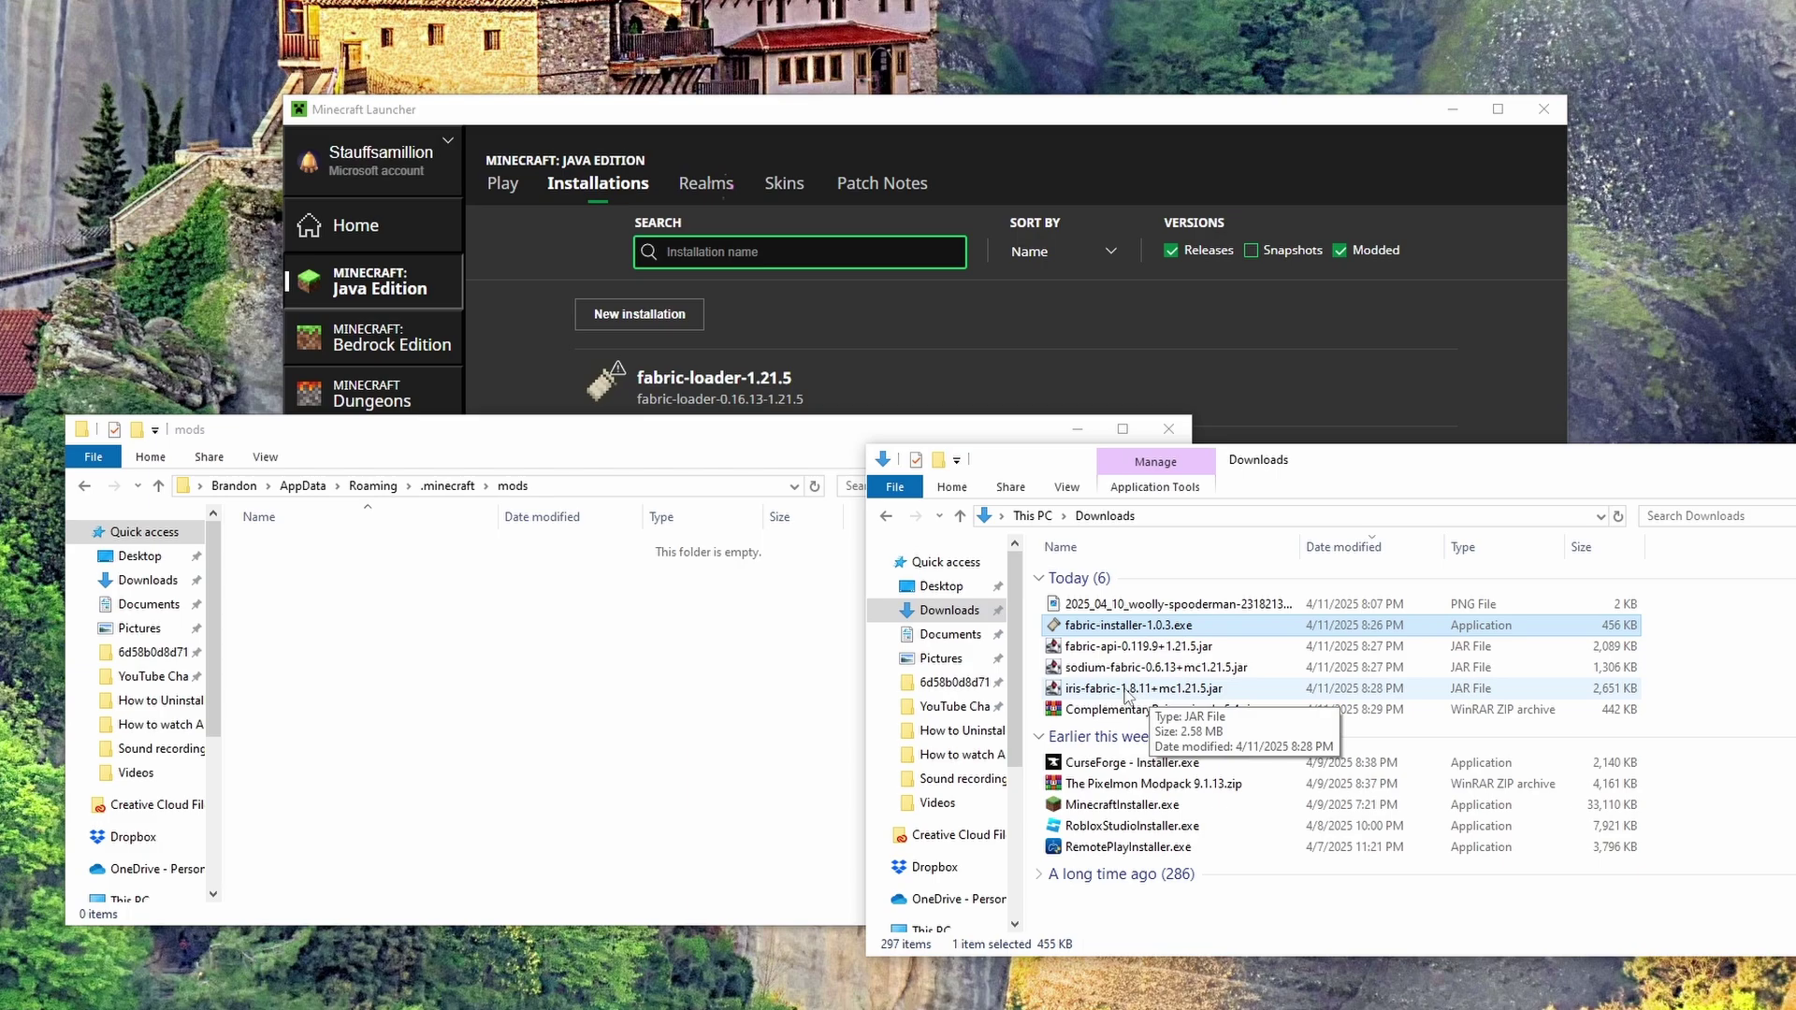
{"action": "left_click", "coordinate": [1121, 646]}
{"action": "mouse_move", "coordinate": [1125, 652]}
{"action": "left_mouse_down"}
{"action": "mouse_move", "coordinate": [473, 618]}
{"action": "mouse_move", "coordinate": [437, 637]}
{"action": "left_mouse_up"}
{"action": "left_click", "coordinate": [1258, 694]}
{"action": "mouse_move", "coordinate": [1130, 649]}
{"action": "left_mouse_down"}
{"action": "mouse_move", "coordinate": [1141, 660]}
{"action": "mouse_move", "coordinate": [991, 690]}
{"action": "left_mouse_up"}
{"action": "left_click", "coordinate": [1146, 647]}
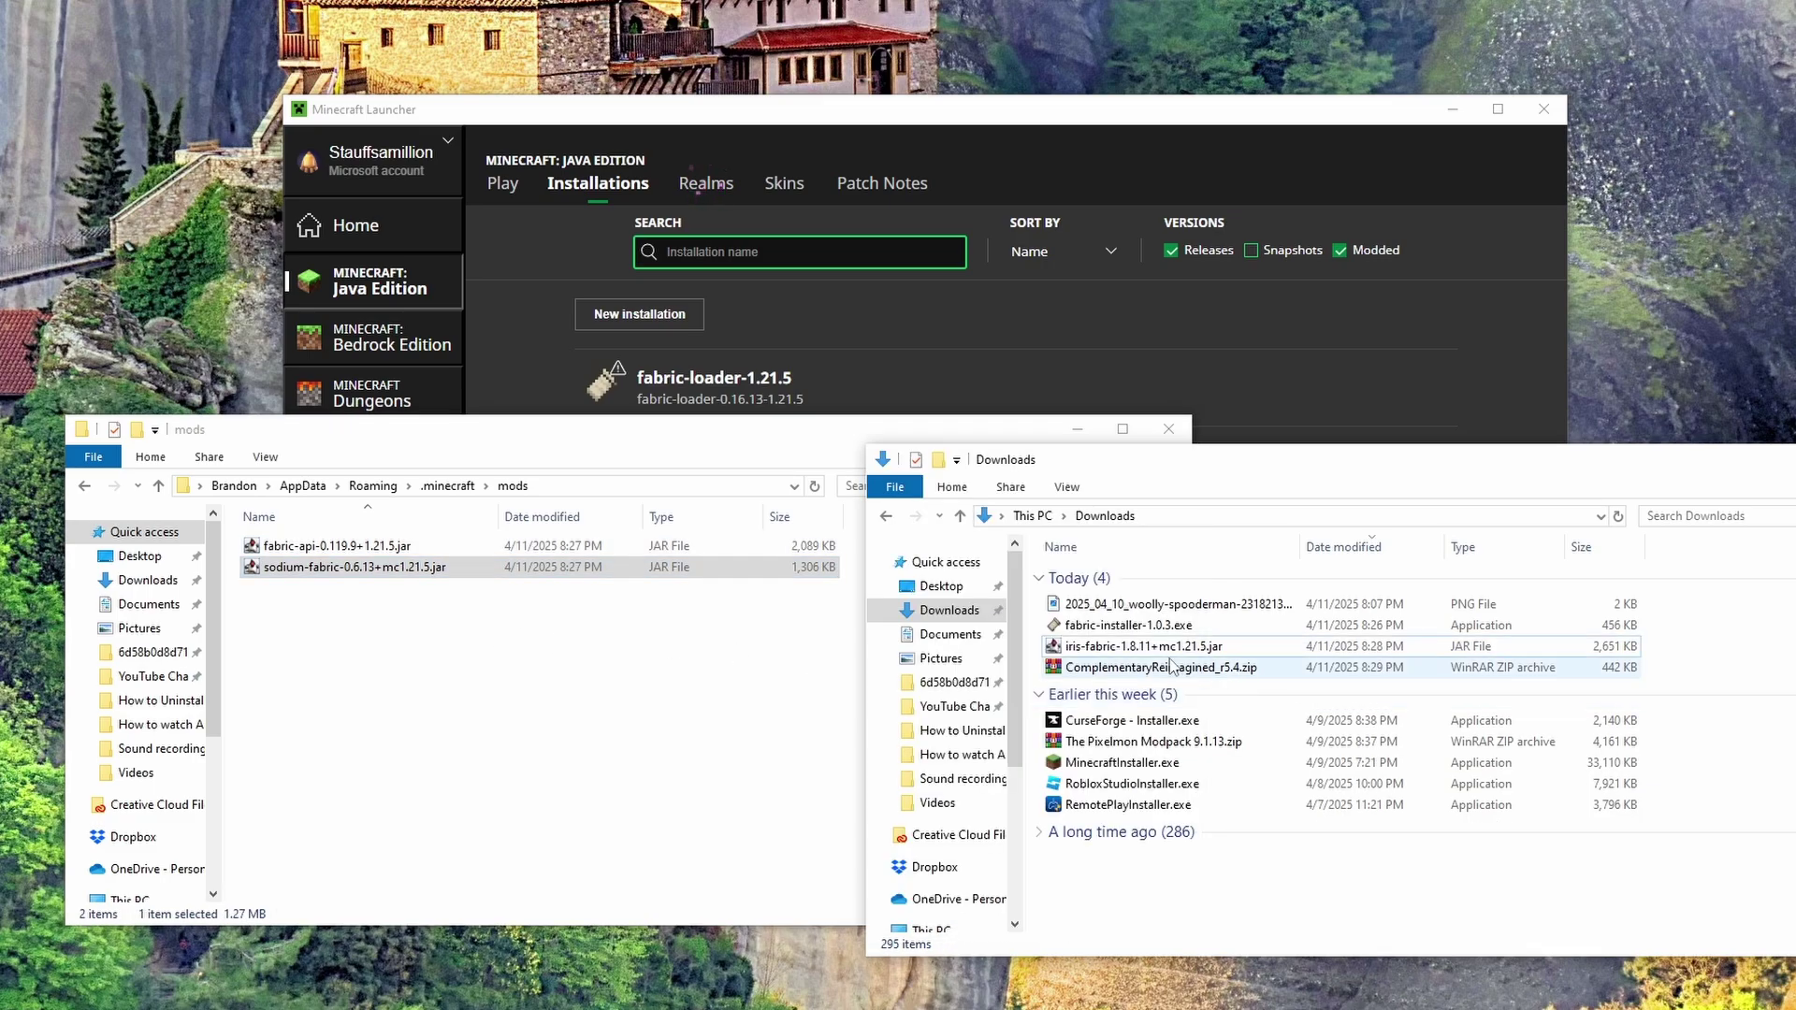
{"action": "mouse_move", "coordinate": [1146, 647]}
{"action": "left_mouse_down"}
{"action": "mouse_move", "coordinate": [789, 680]}
{"action": "mouse_move", "coordinate": [468, 662]}
{"action": "left_mouse_up"}
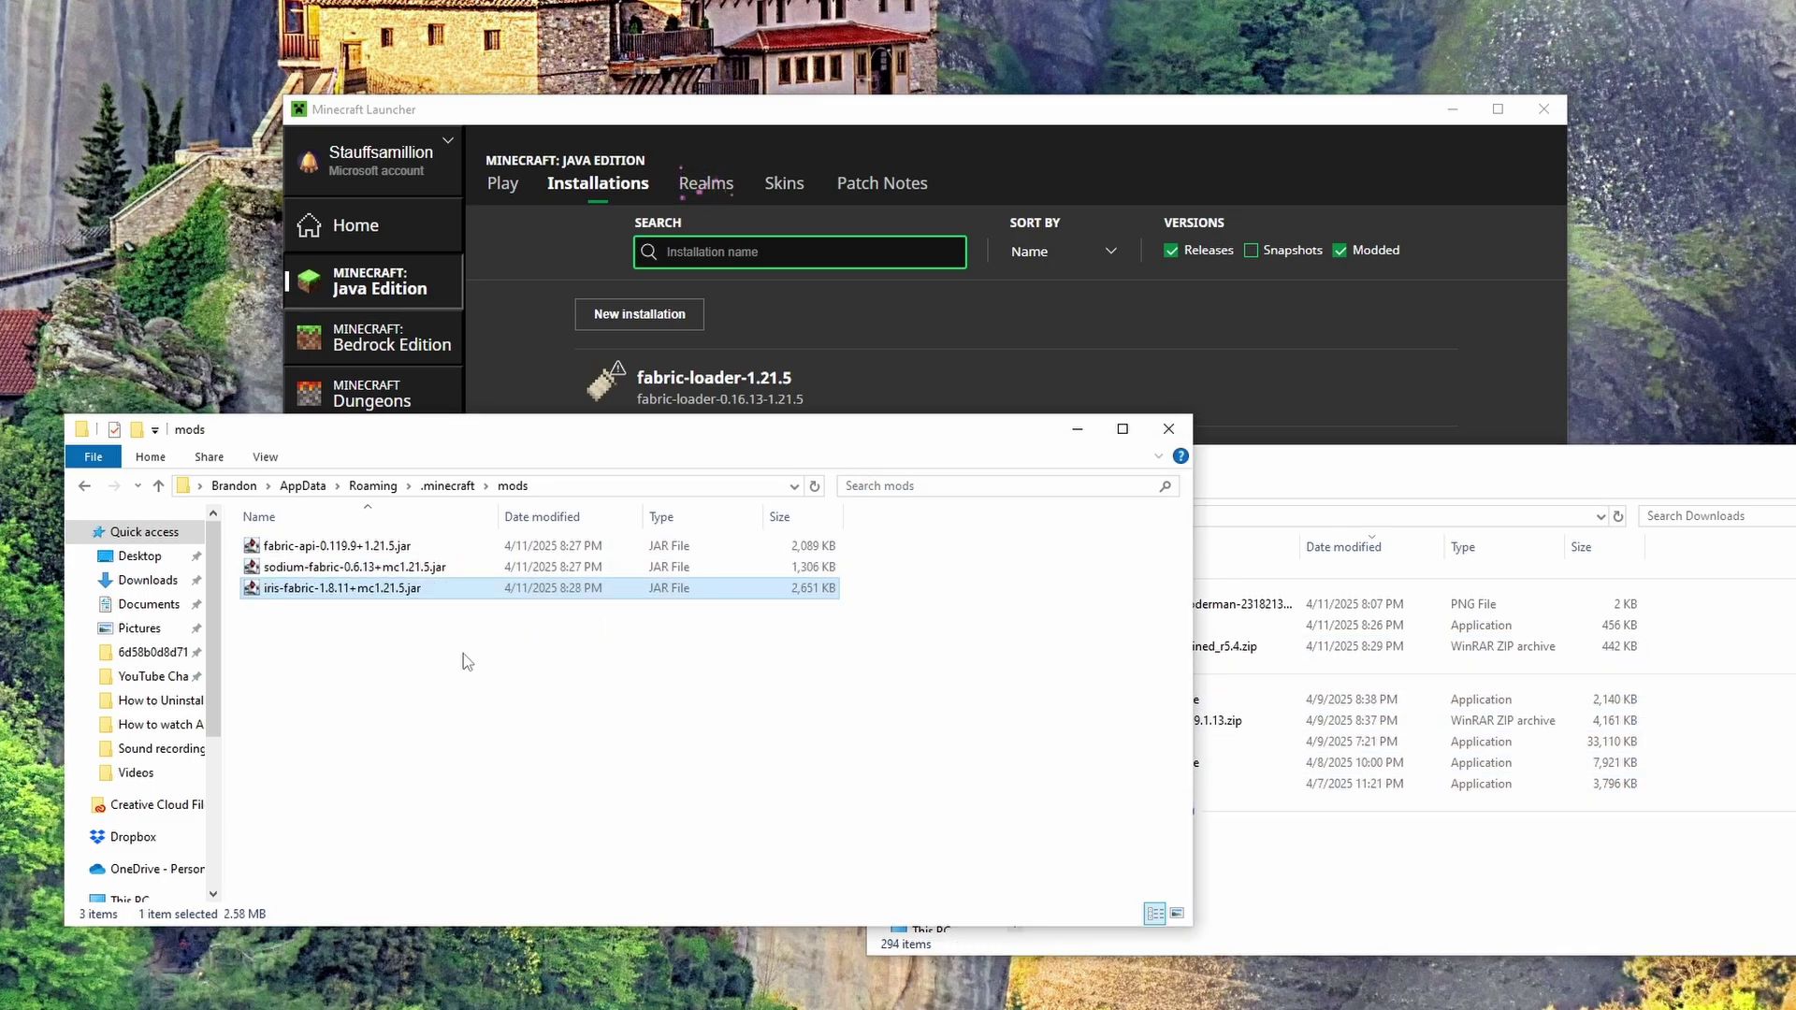
{"action": "left_click", "coordinate": [1023, 316]}
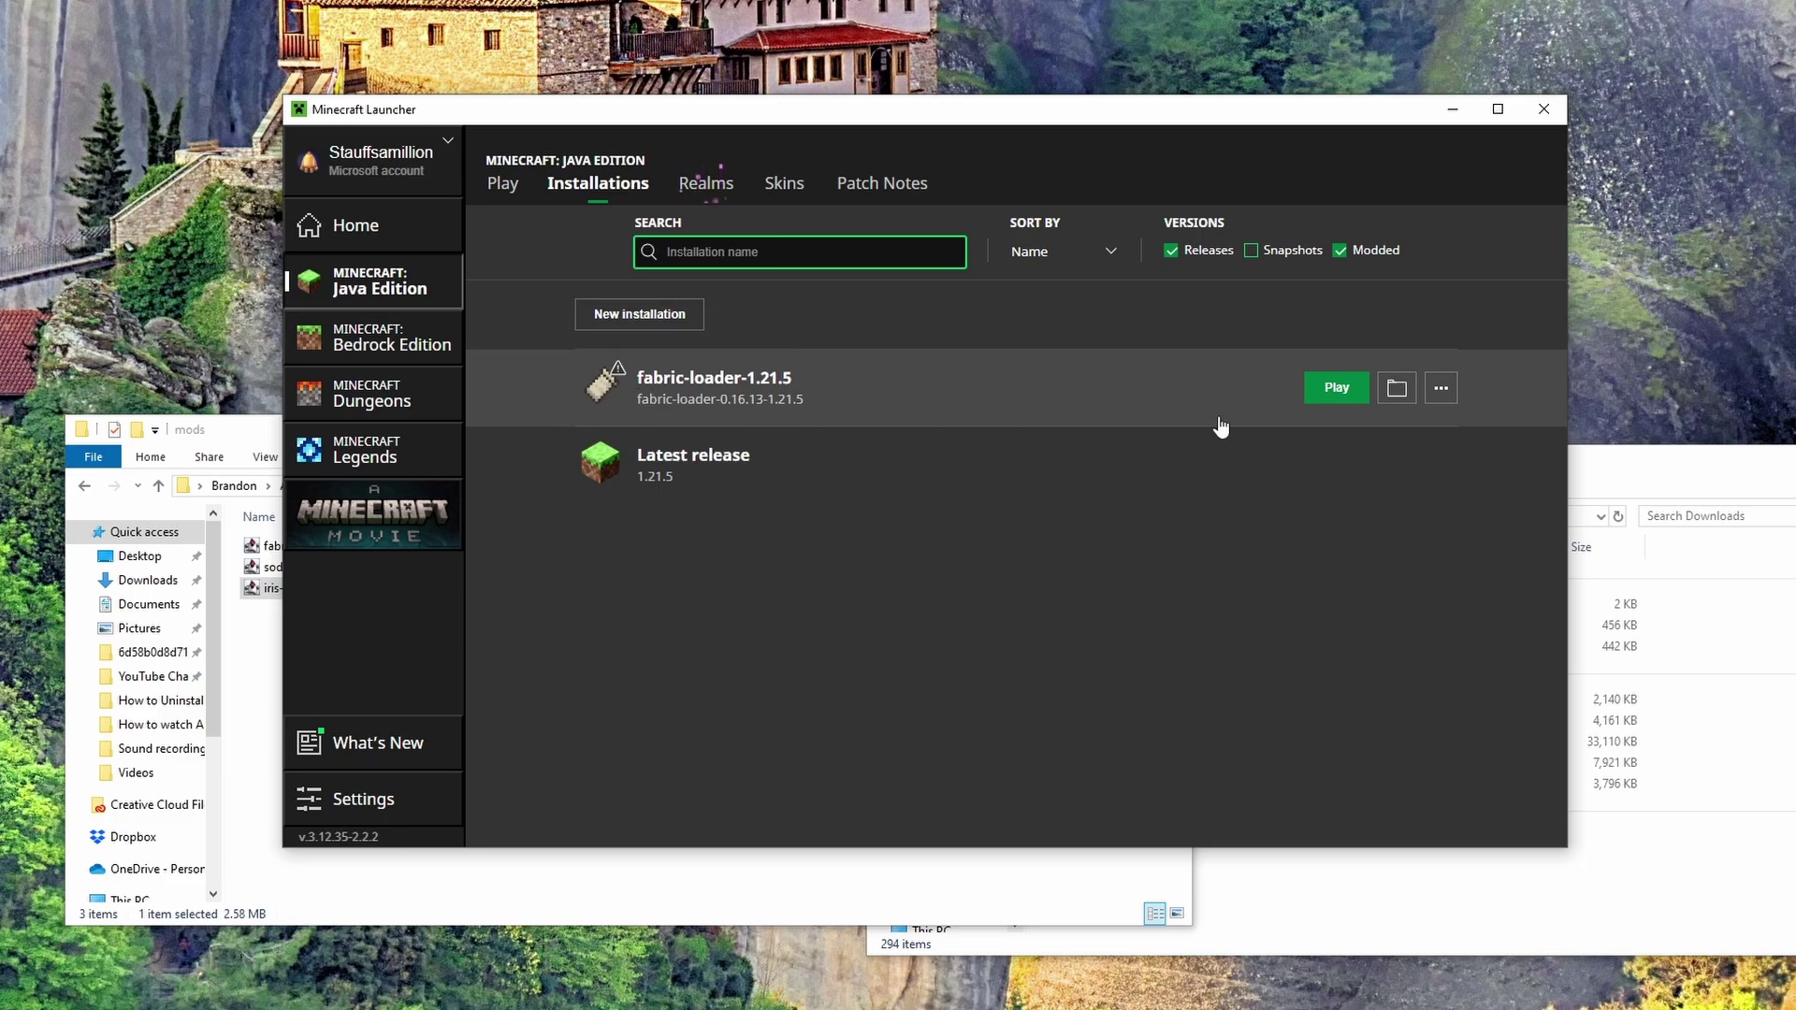
- Launch fabric-loader-1.21.5 and go to Options > Video Settings > Shader Packs in game
{"action": "left_click", "coordinate": [1333, 386]}
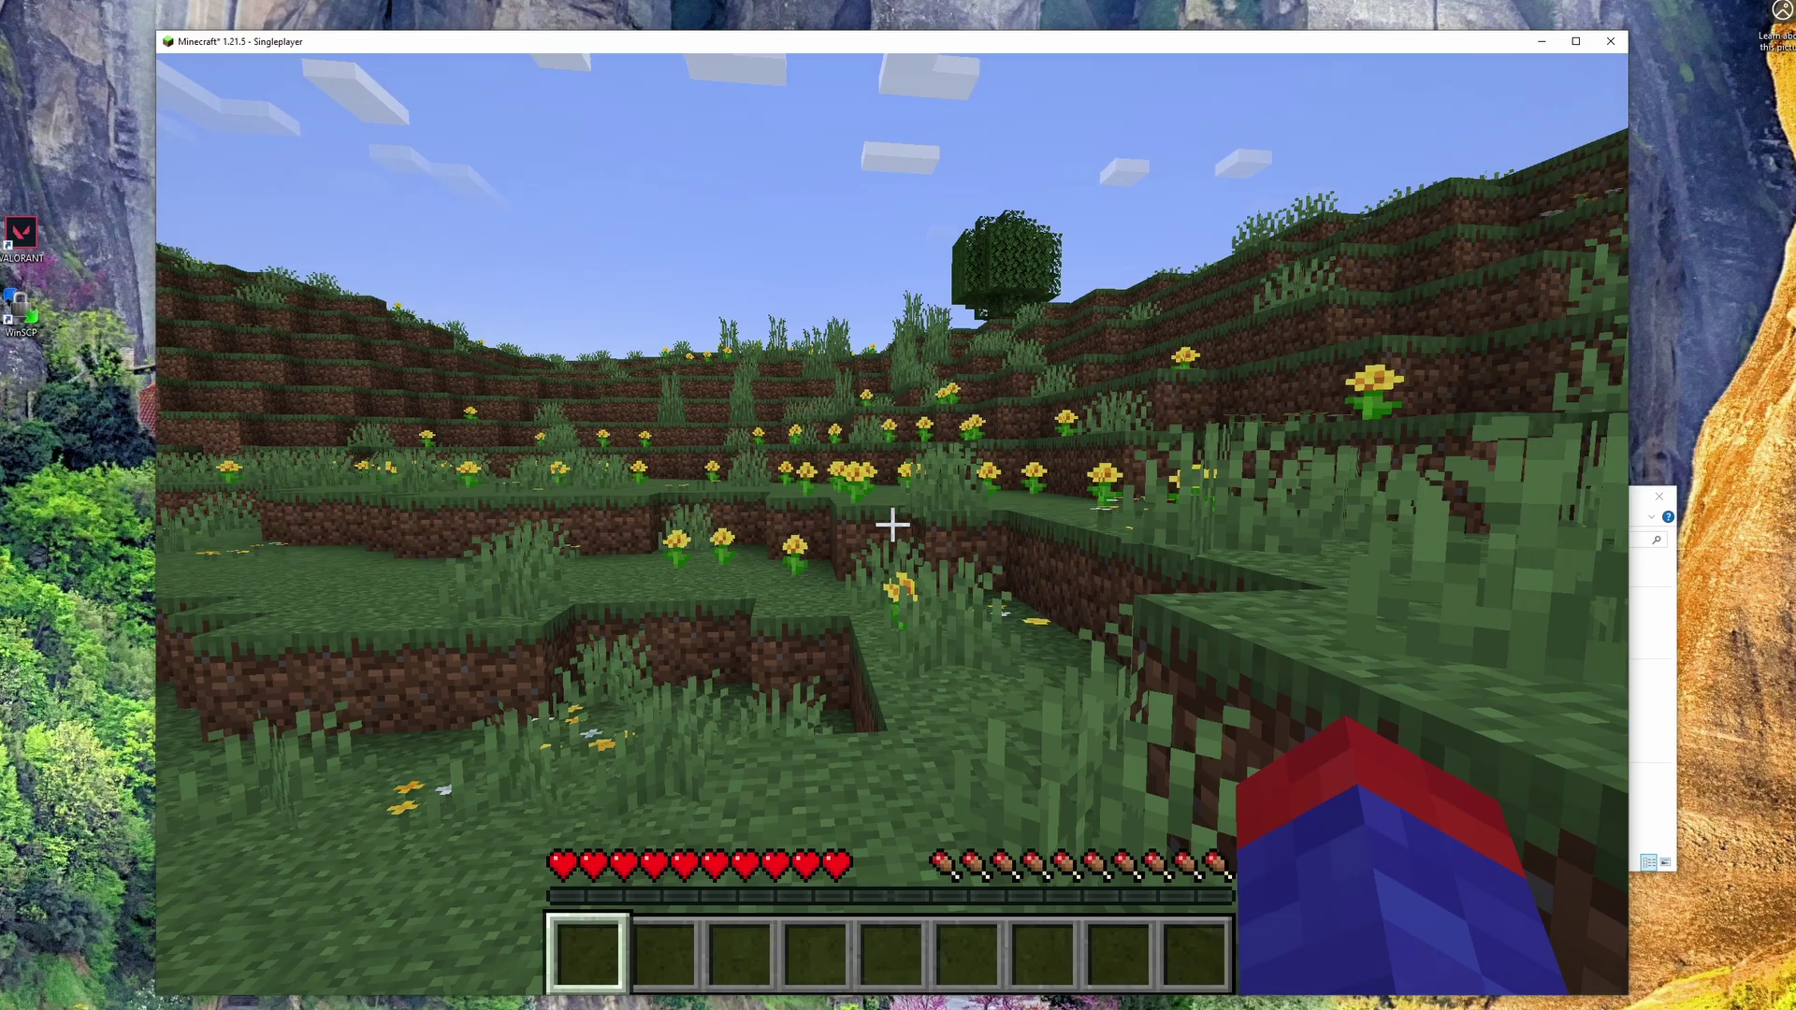
{"action": "key", "text": "Escape"}
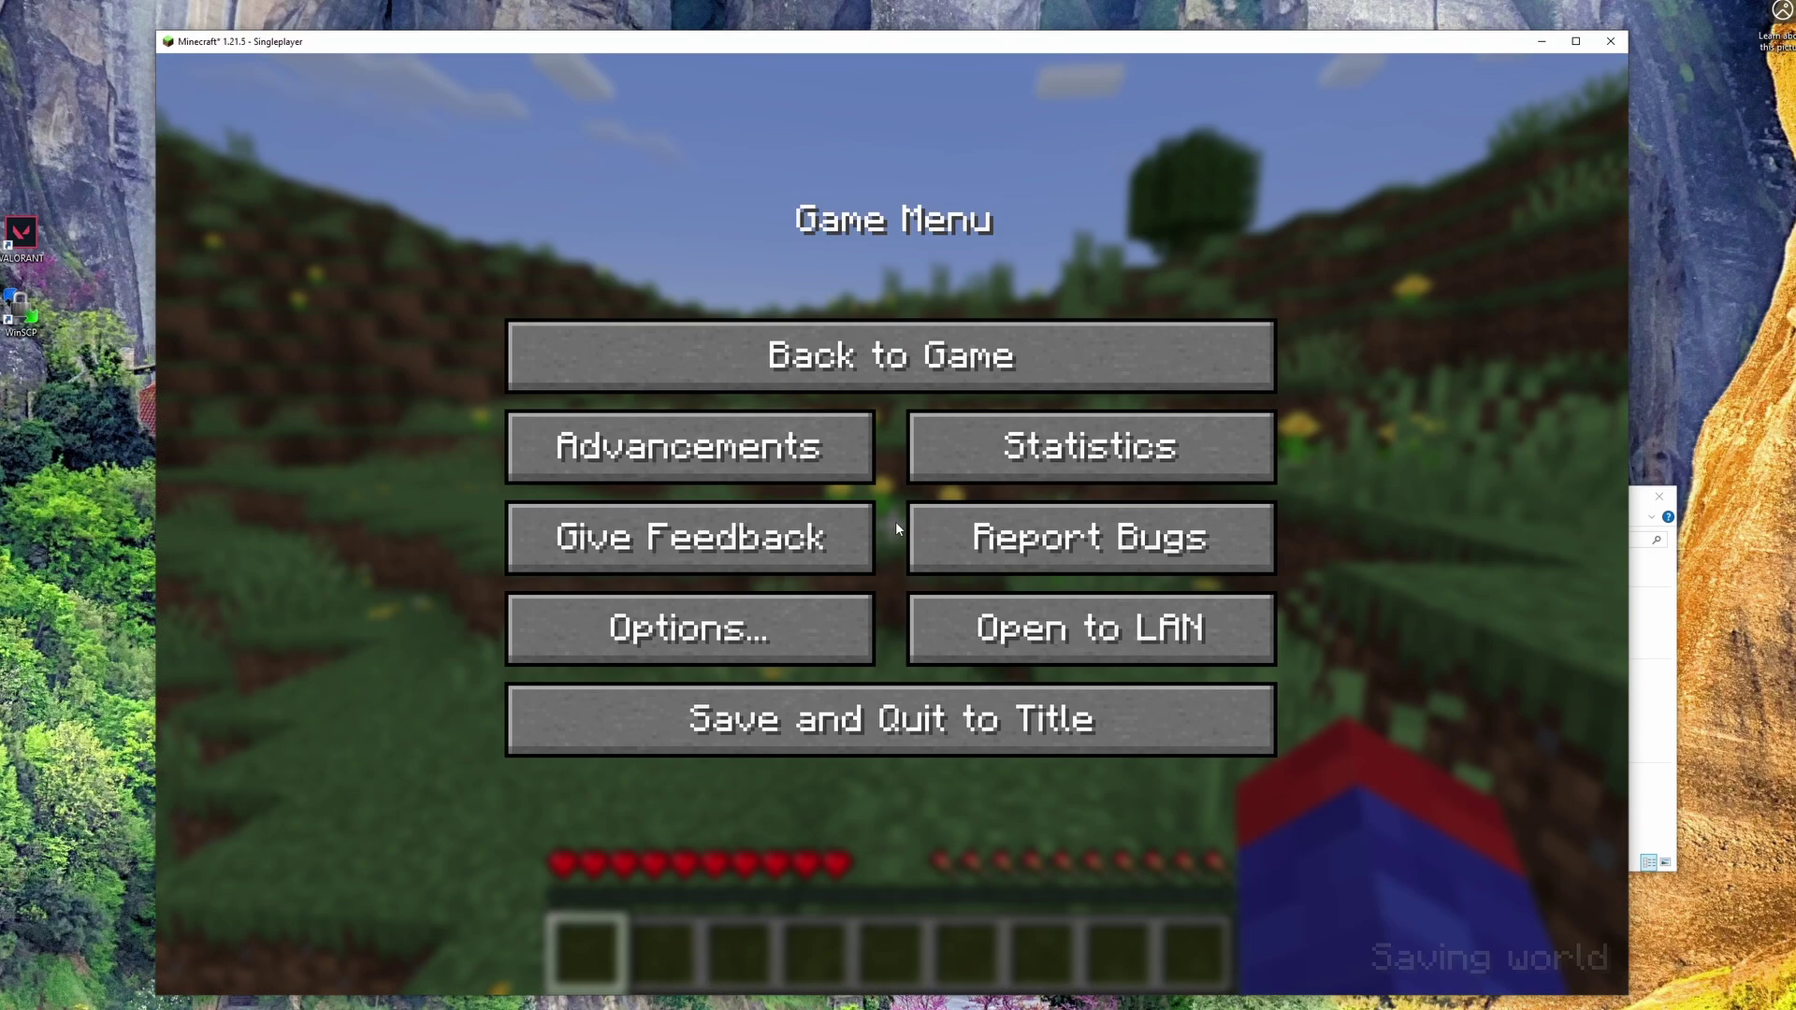
{"action": "left_click", "coordinate": [655, 632]}
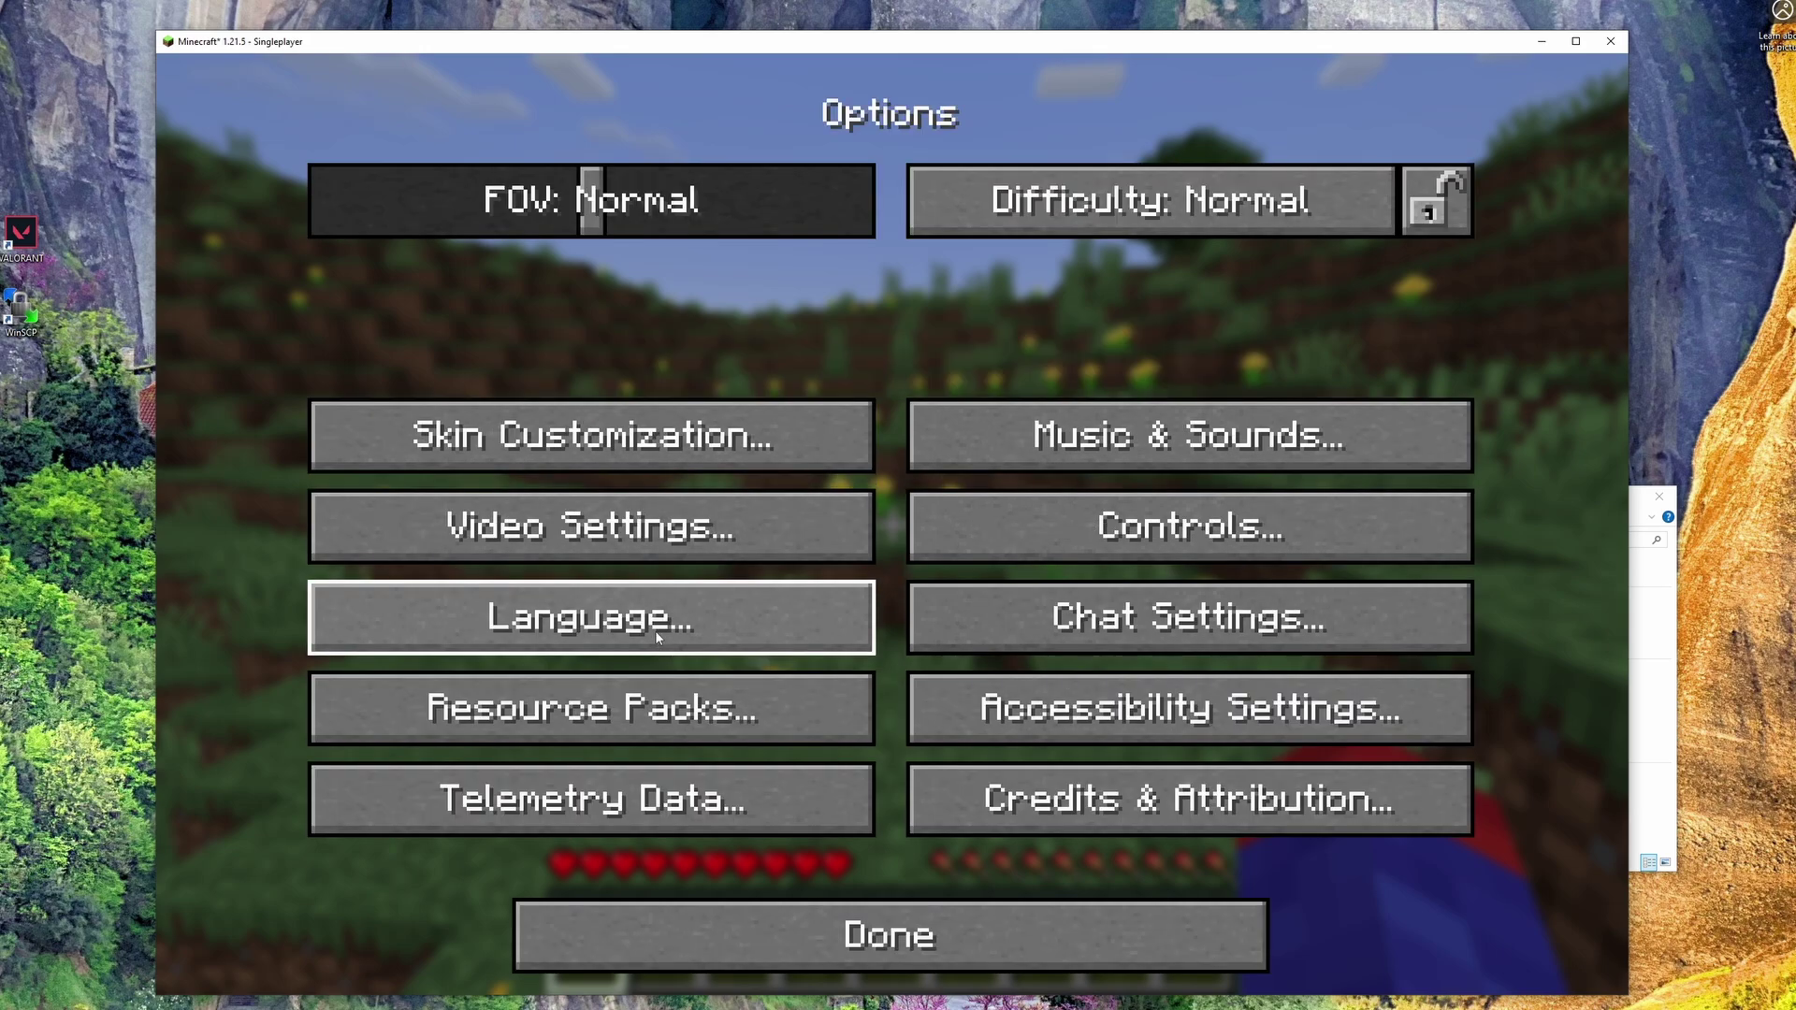
{"action": "left_click", "coordinate": [616, 536]}
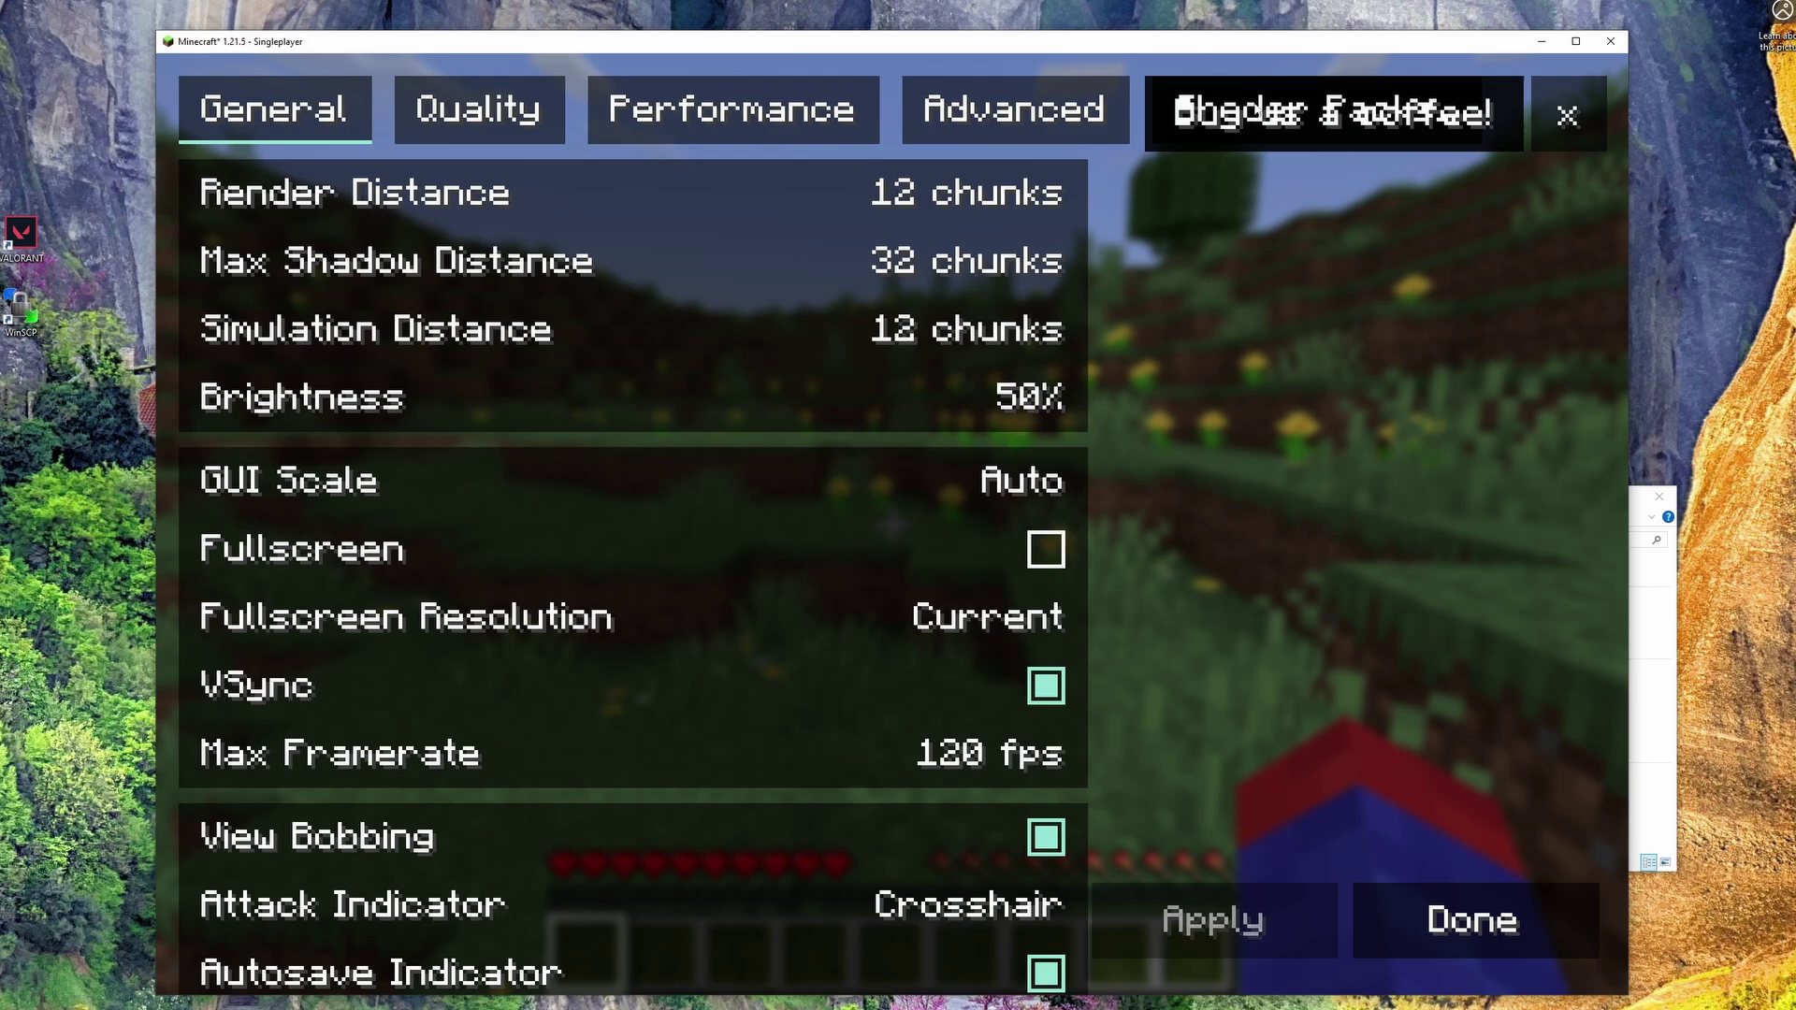
{"action": "left_click", "coordinate": [1238, 127]}
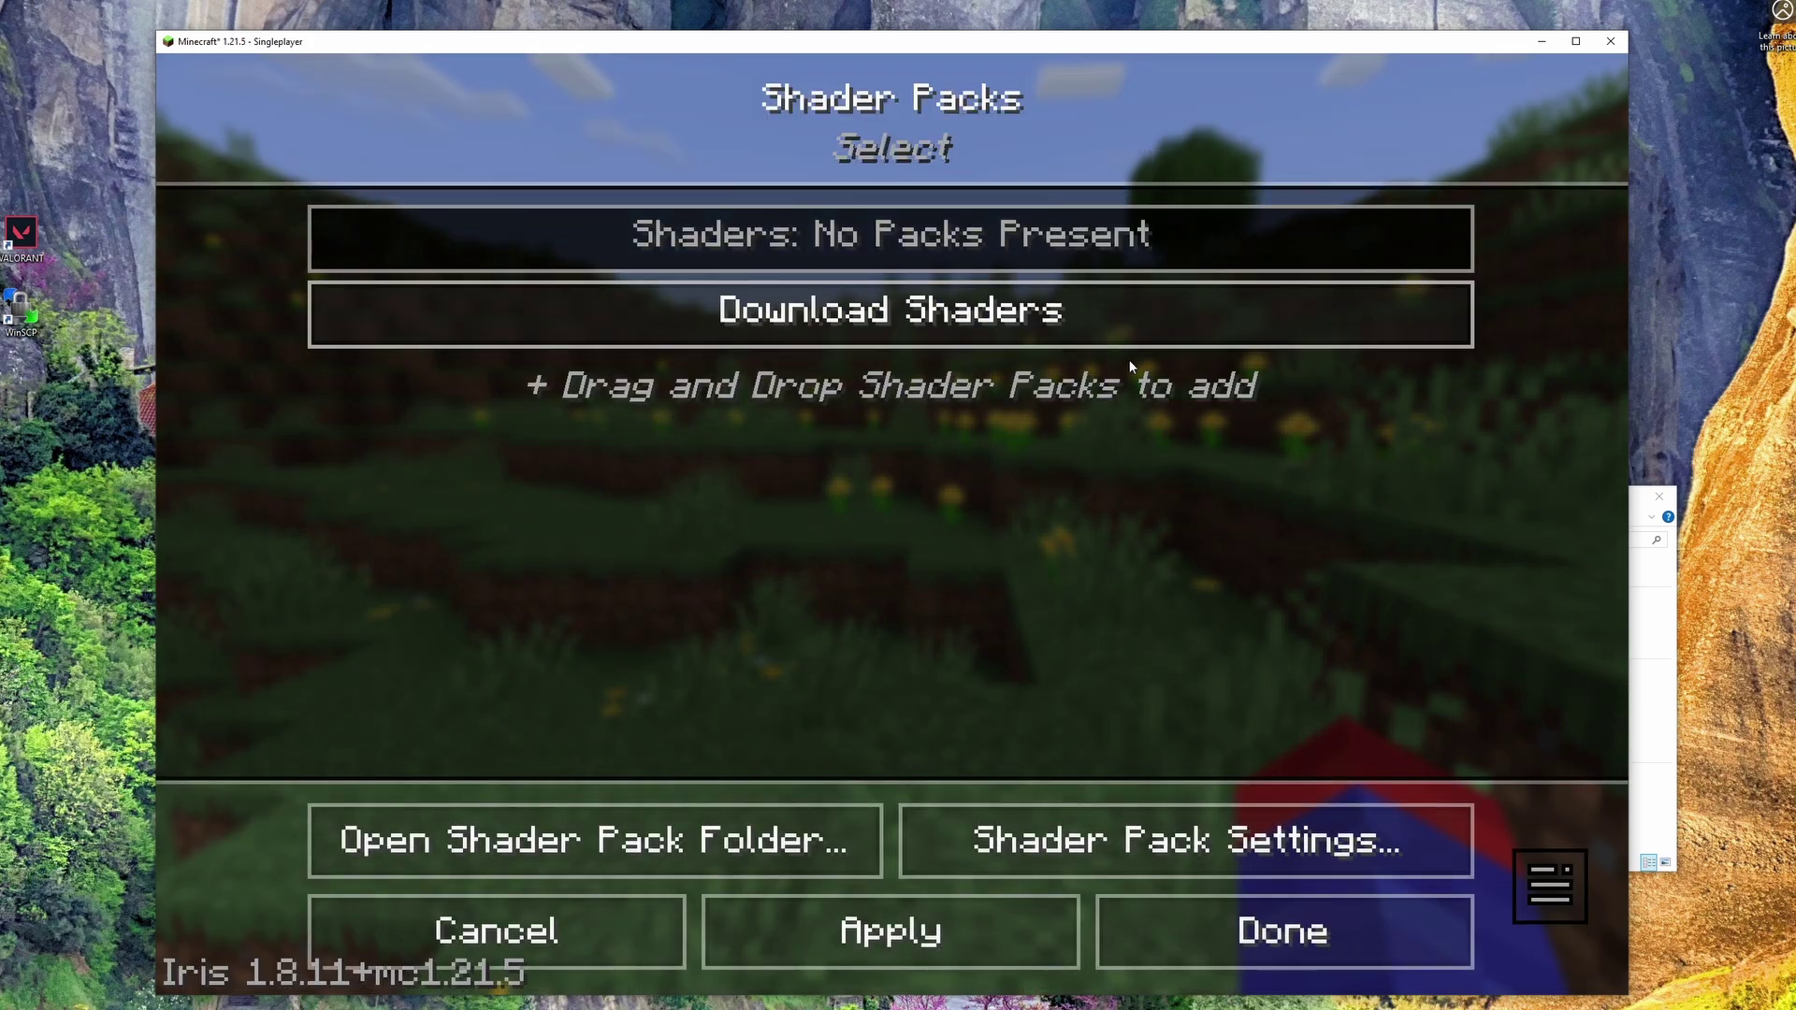
- Arrange the game window beside the Downloads folder window
{"action": "left_click_drag", "start_coordinate": [988, 53], "coordinate": [871, 49]}
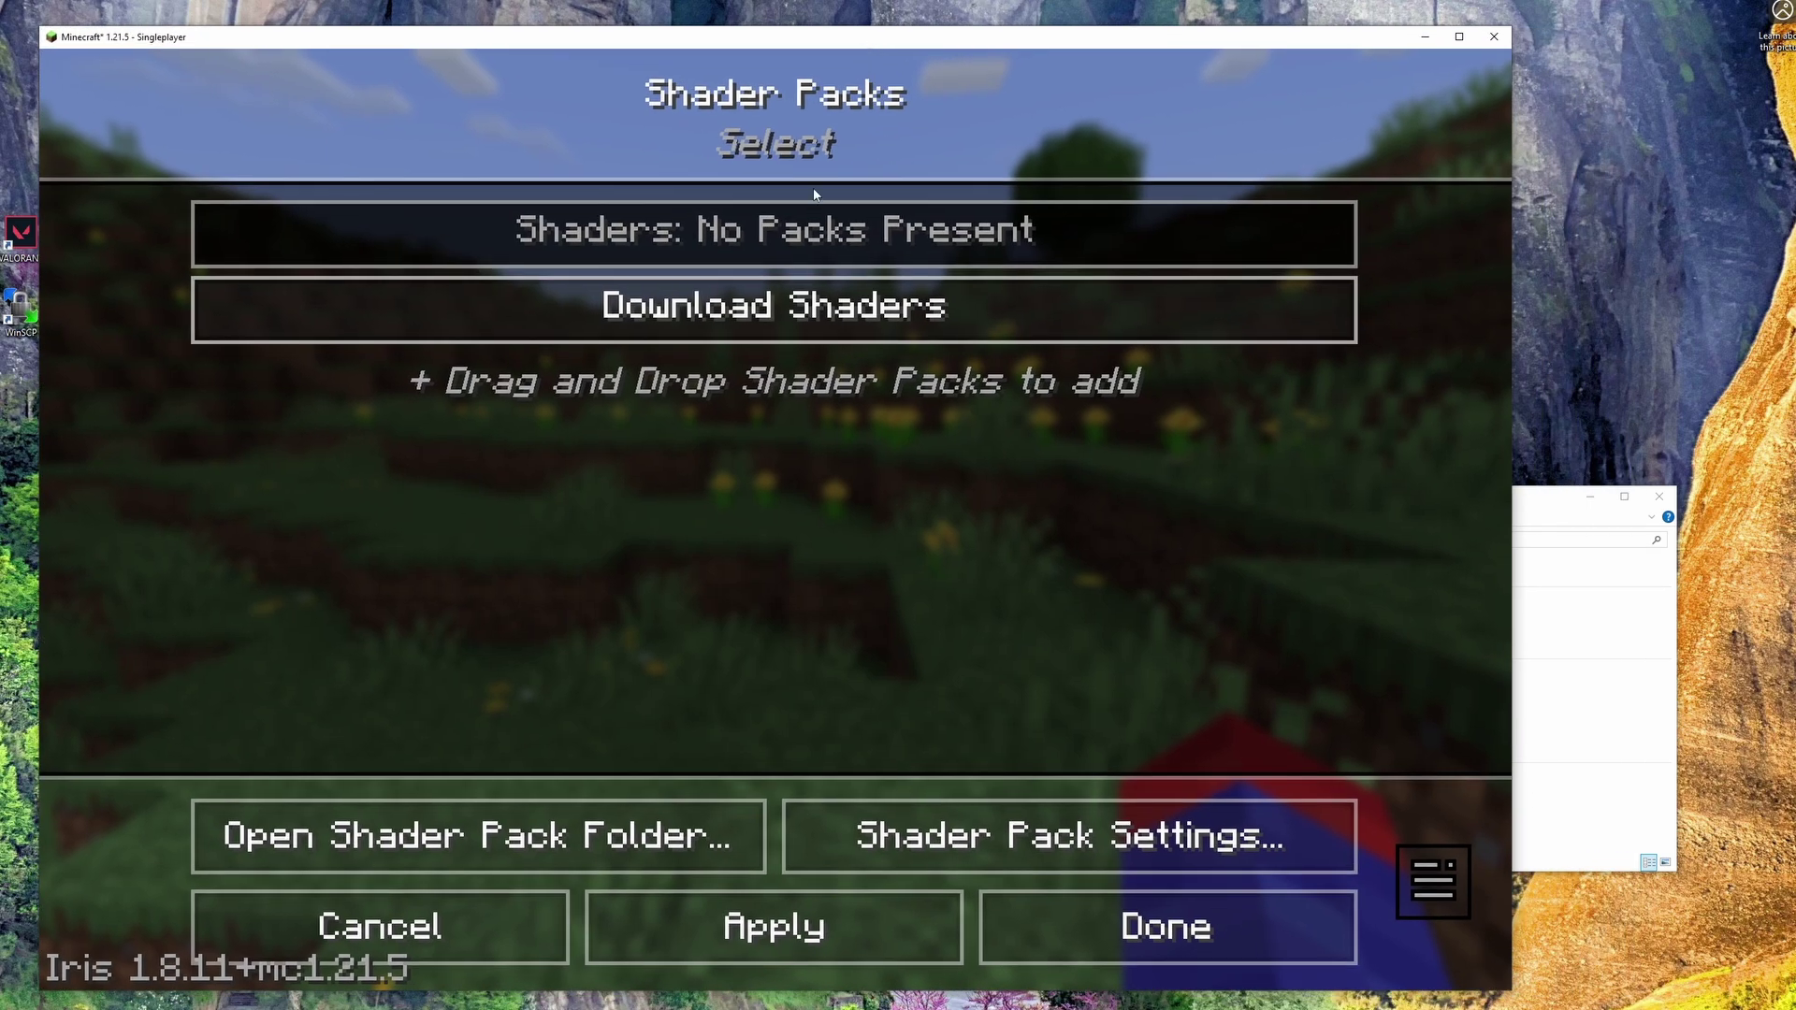
{"action": "mouse_move", "coordinate": [265, 1008]}
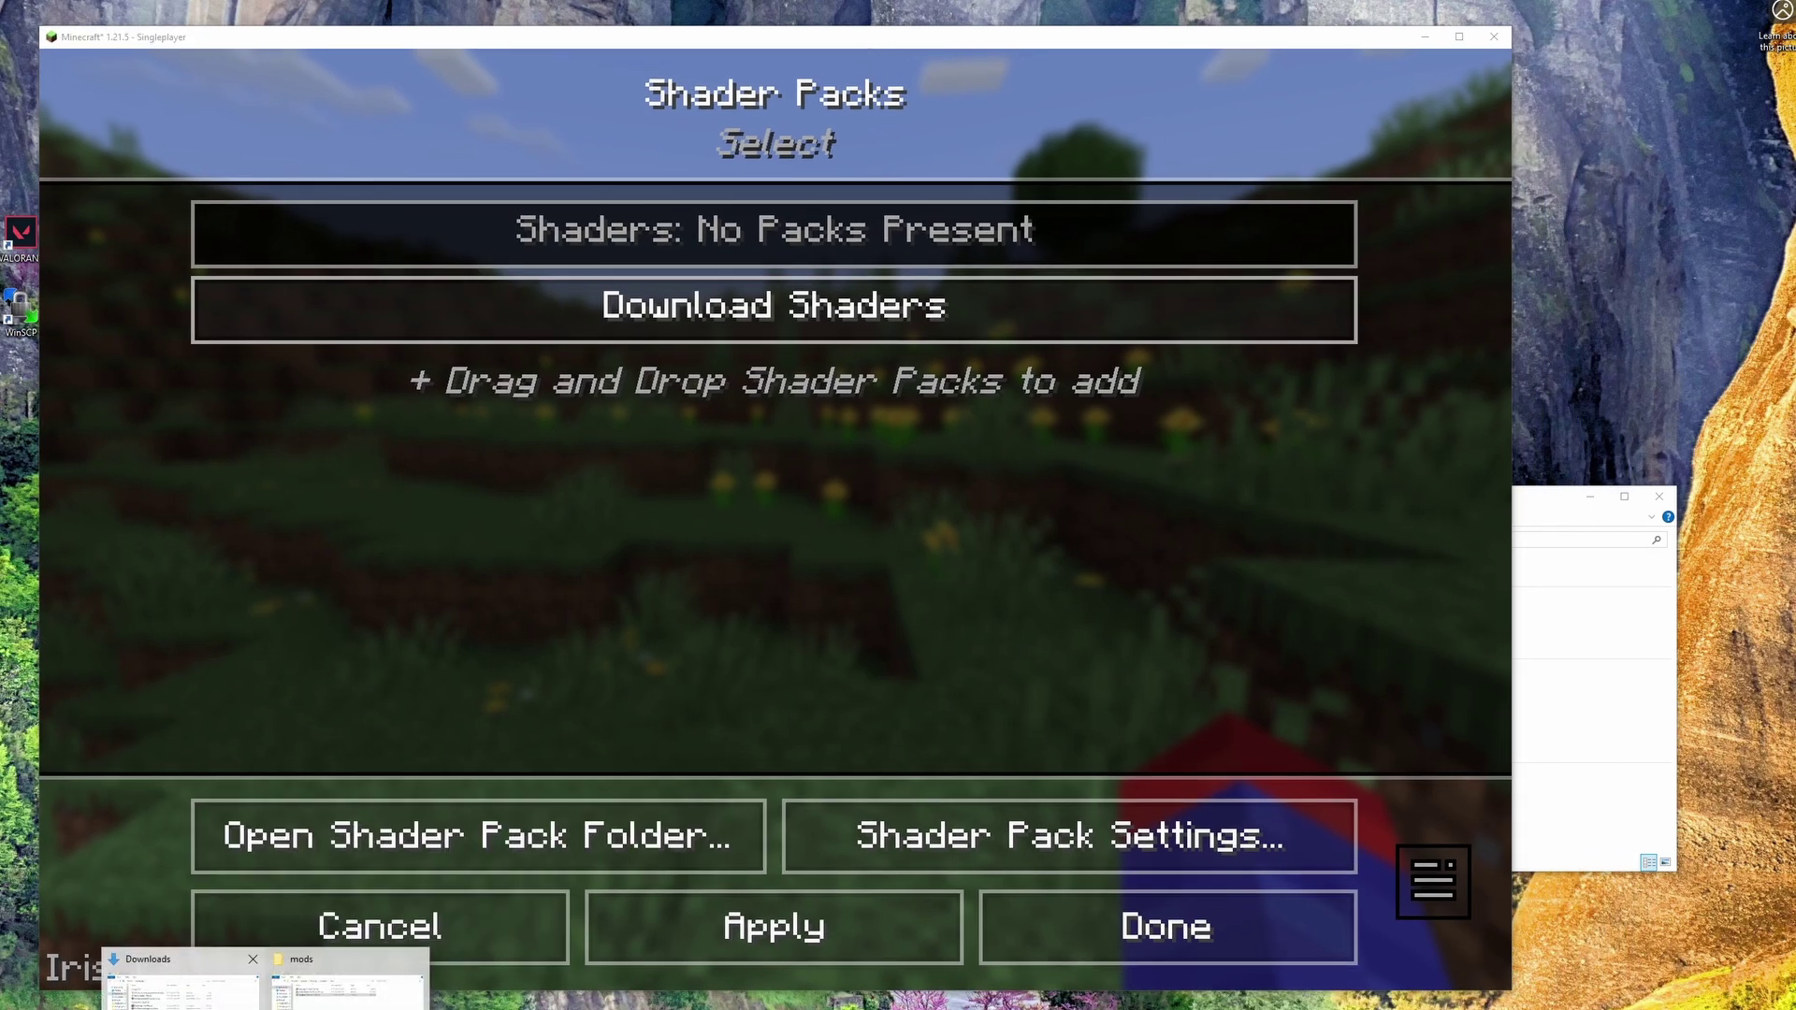
{"action": "left_click", "coordinate": [181, 982]}
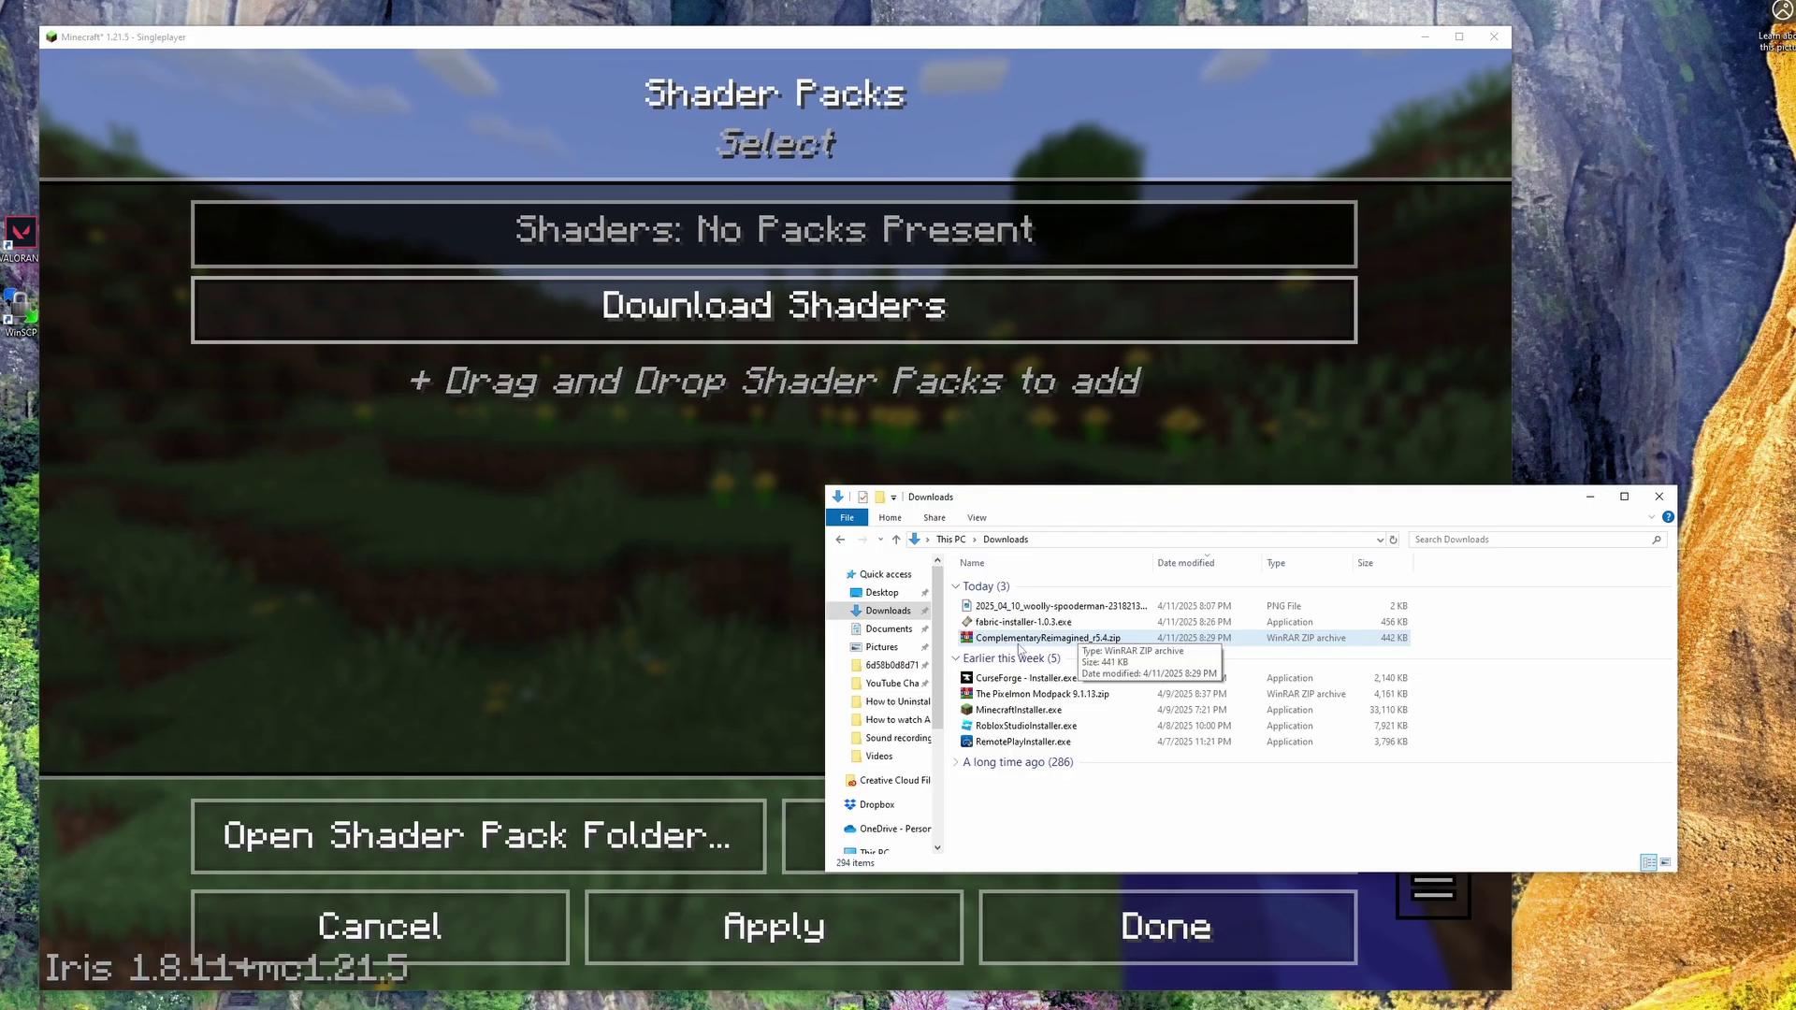
- Add ComplementaryReimagined_r5.4.zip as a shader pack, select it and apply it
{"action": "mouse_move", "coordinate": [1029, 642]}
{"action": "left_mouse_down"}
{"action": "mouse_move", "coordinate": [570, 514]}
{"action": "mouse_move", "coordinate": [558, 457]}
{"action": "left_mouse_up"}
{"action": "left_click", "coordinate": [668, 428]}
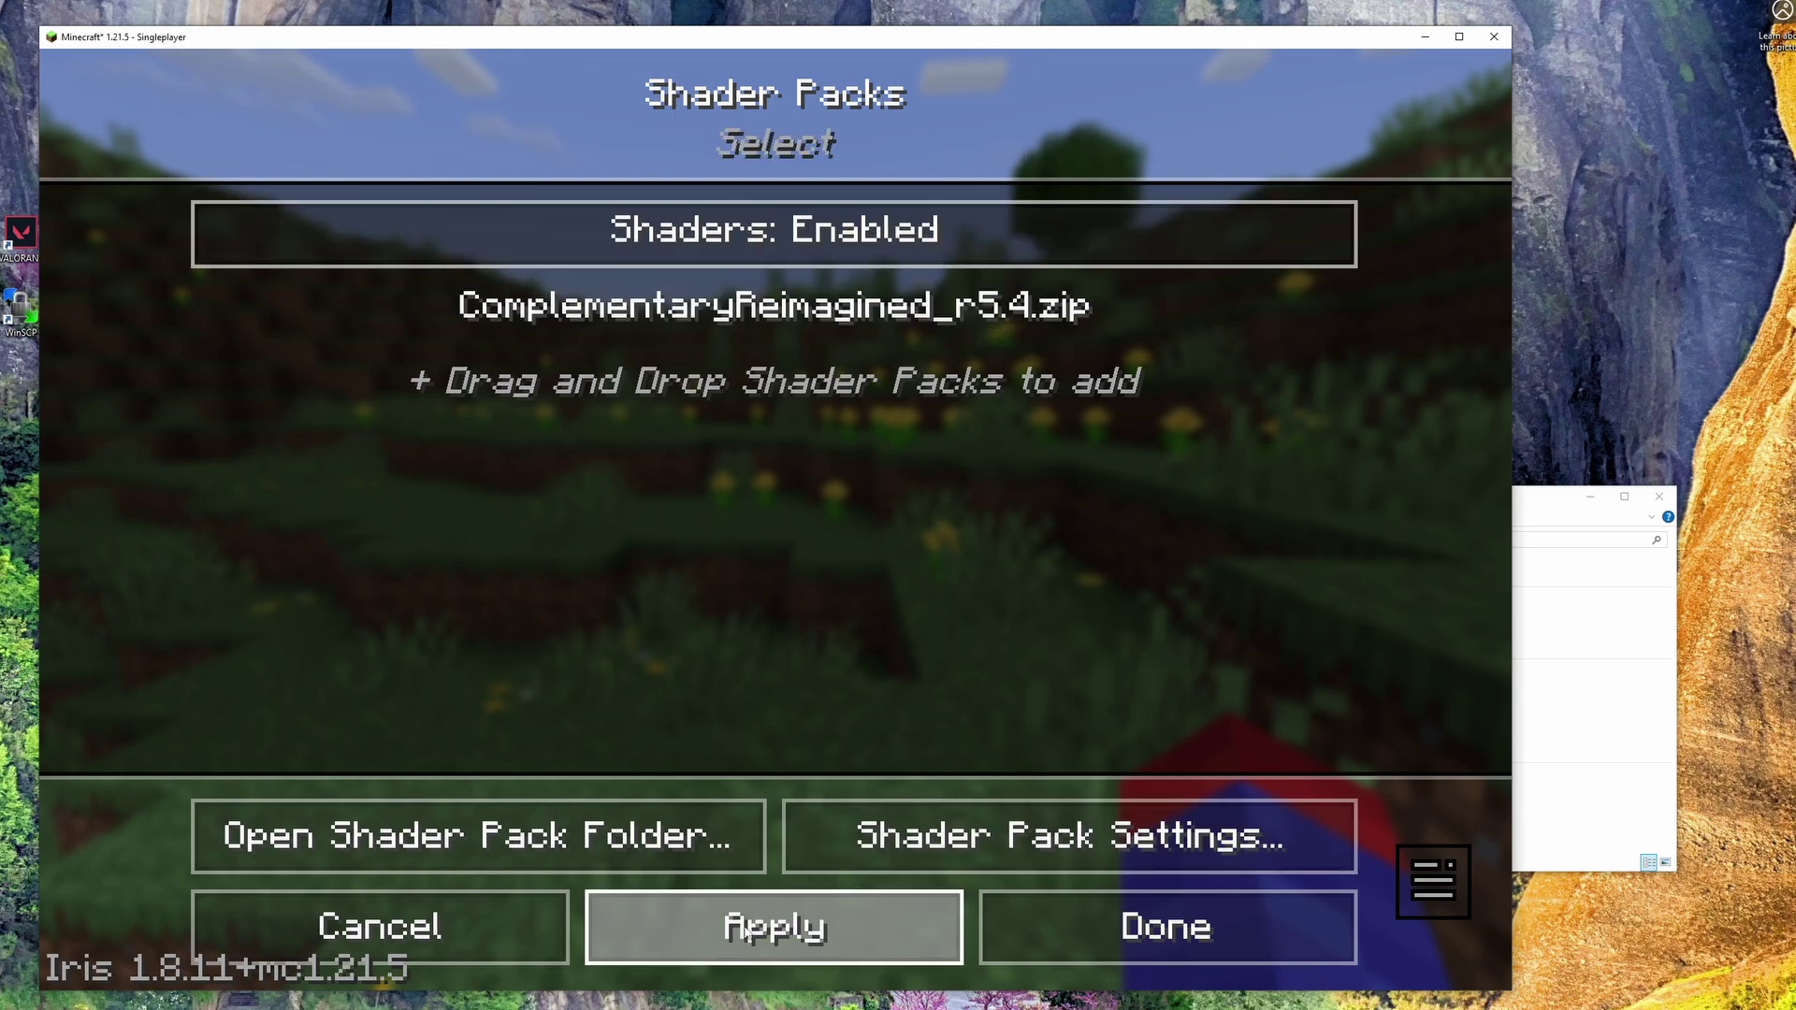
{"action": "left_click", "coordinate": [748, 931]}
- Dismiss the donation prompt, close the video settings and options, and resume the shaded world
{"action": "key", "text": "Escape"}
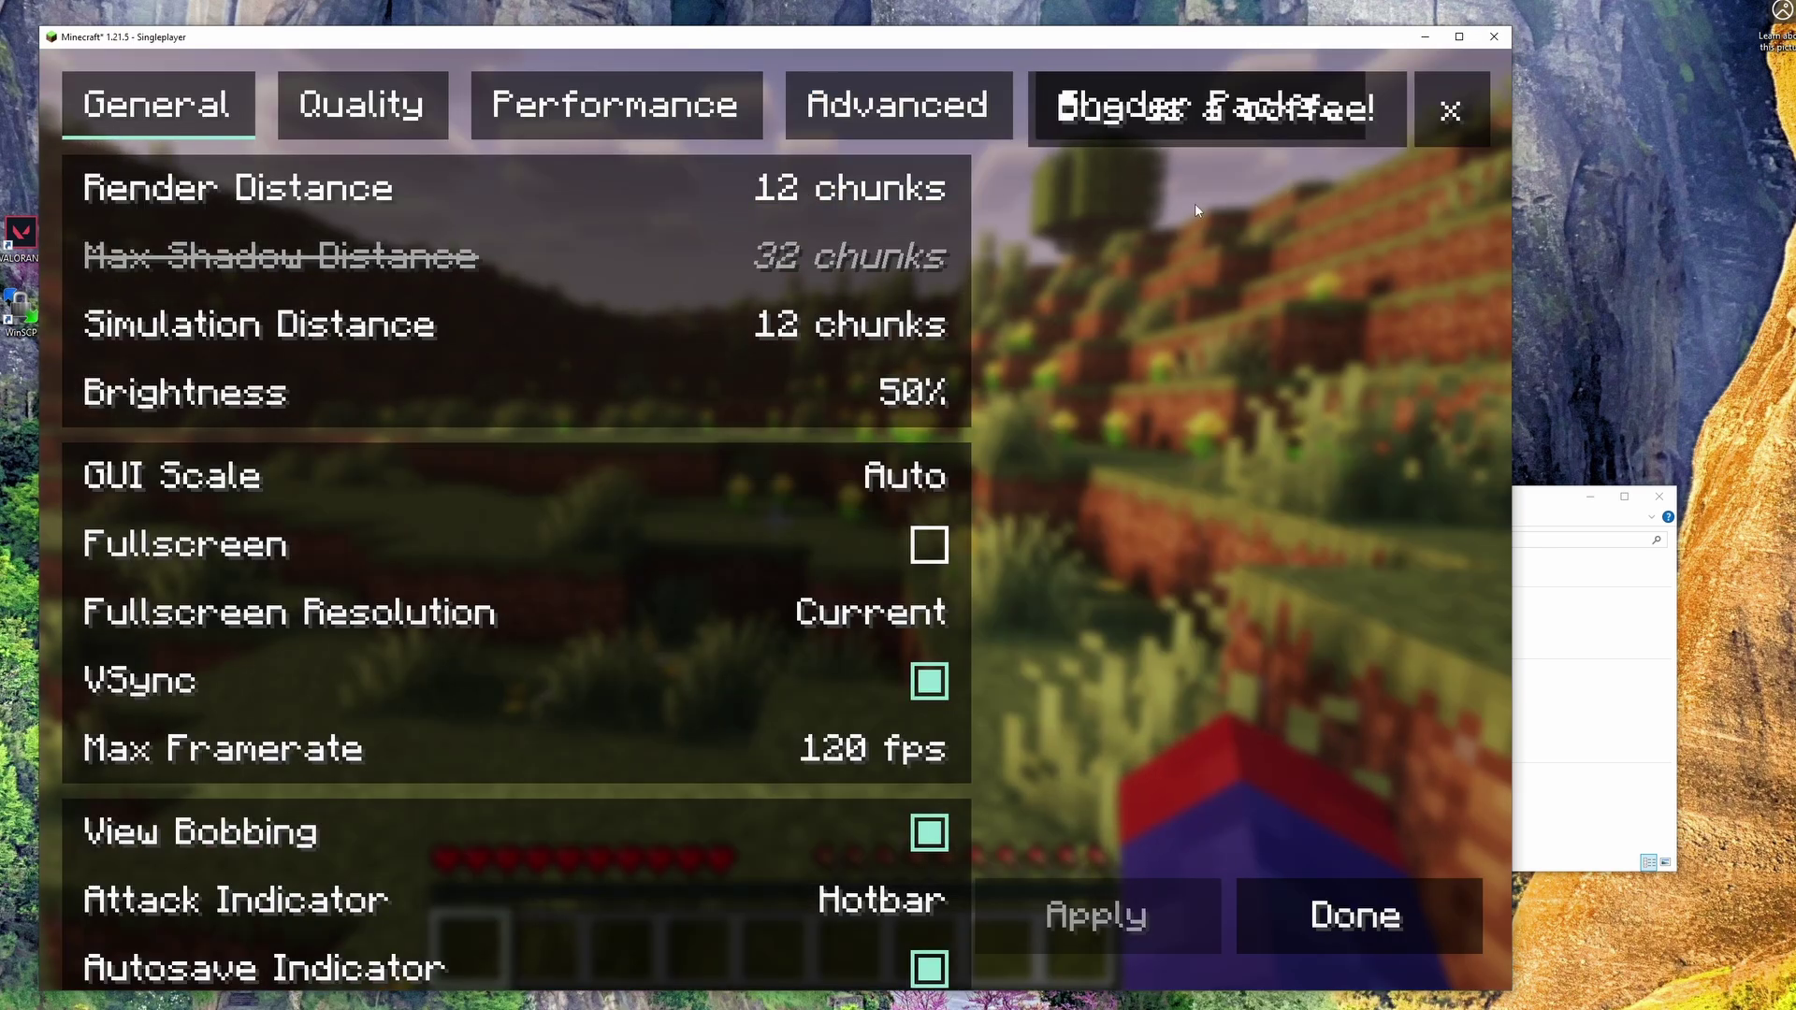
{"action": "left_click", "coordinate": [1450, 111]}
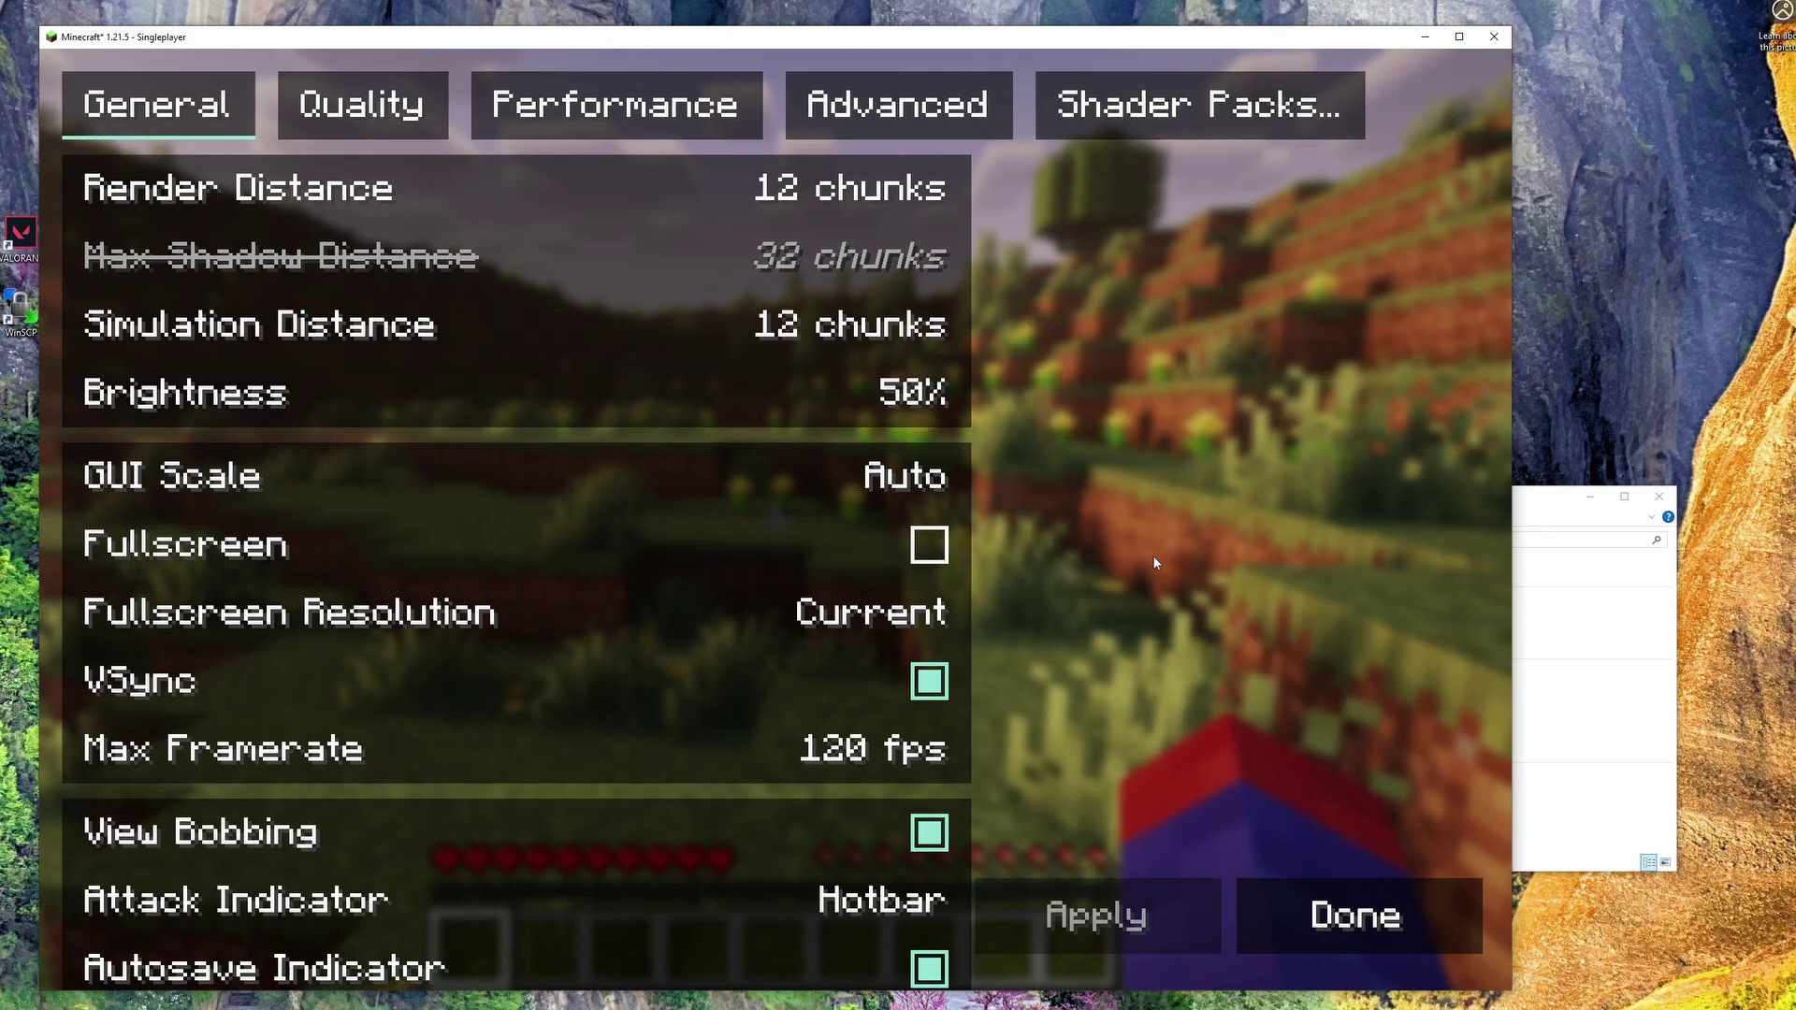
{"action": "left_click", "coordinate": [1357, 917]}
{"action": "left_click", "coordinate": [865, 931]}
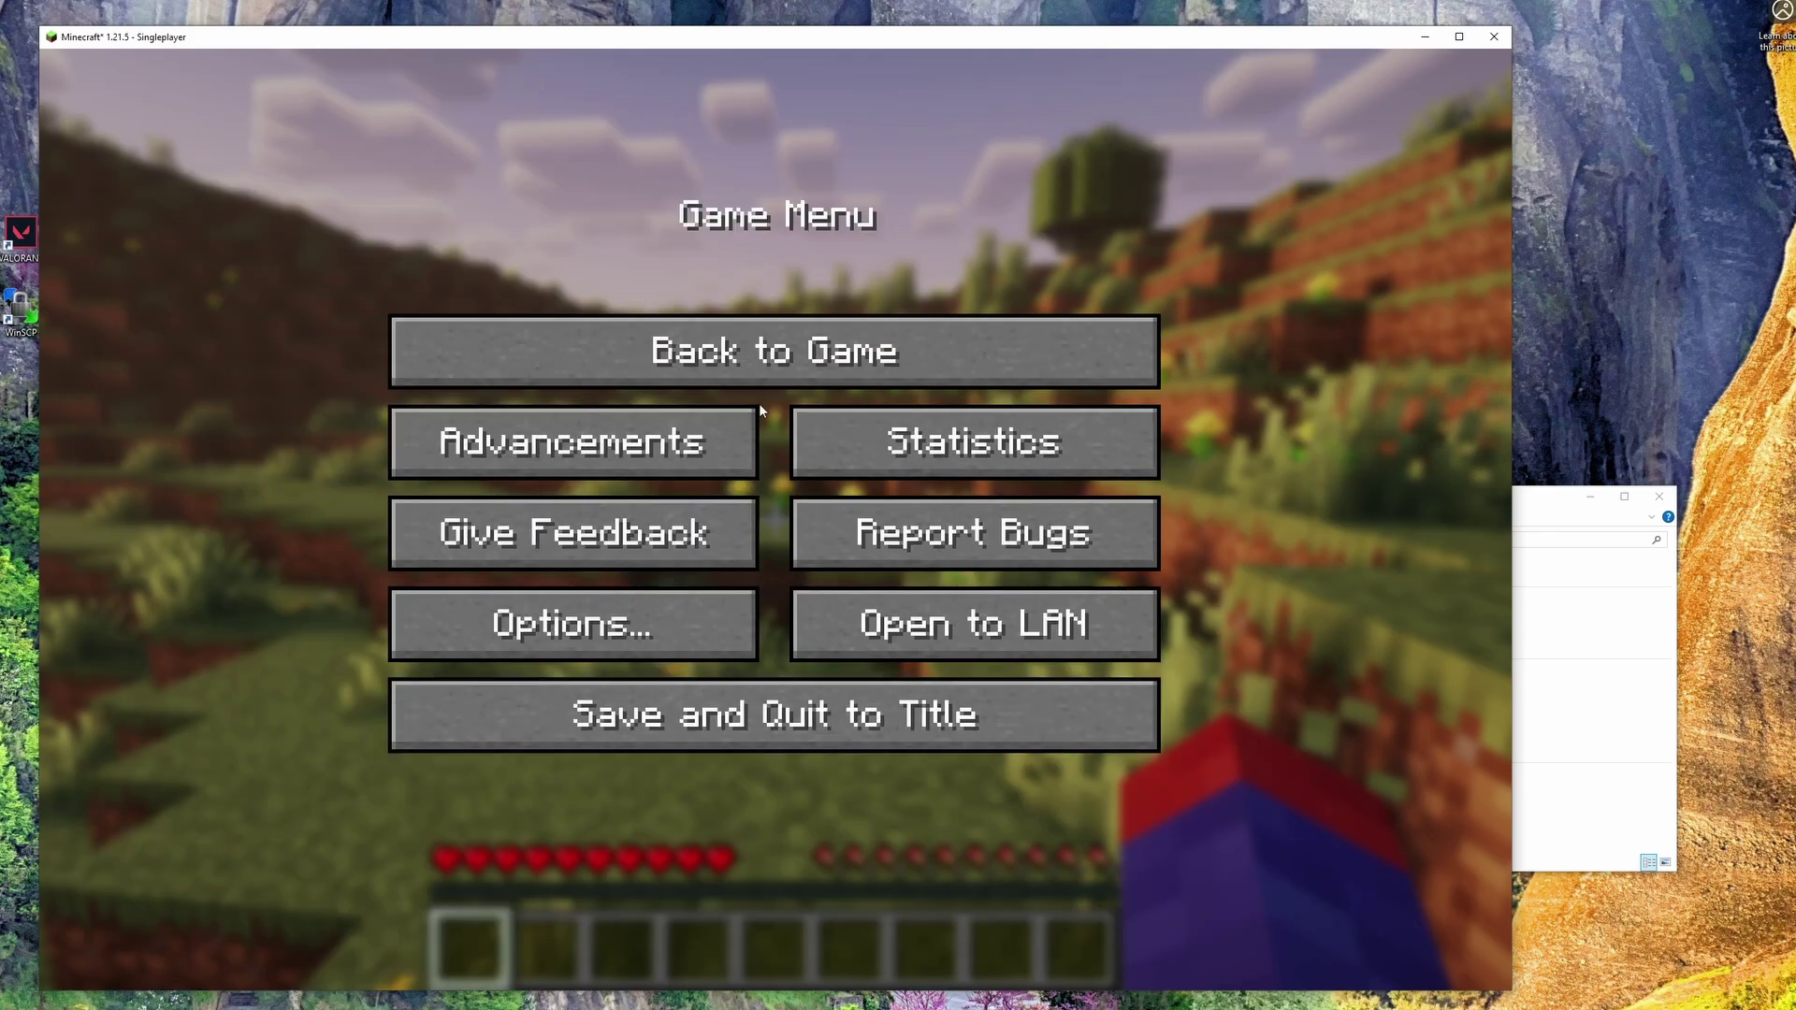
{"action": "left_click", "coordinate": [759, 379]}
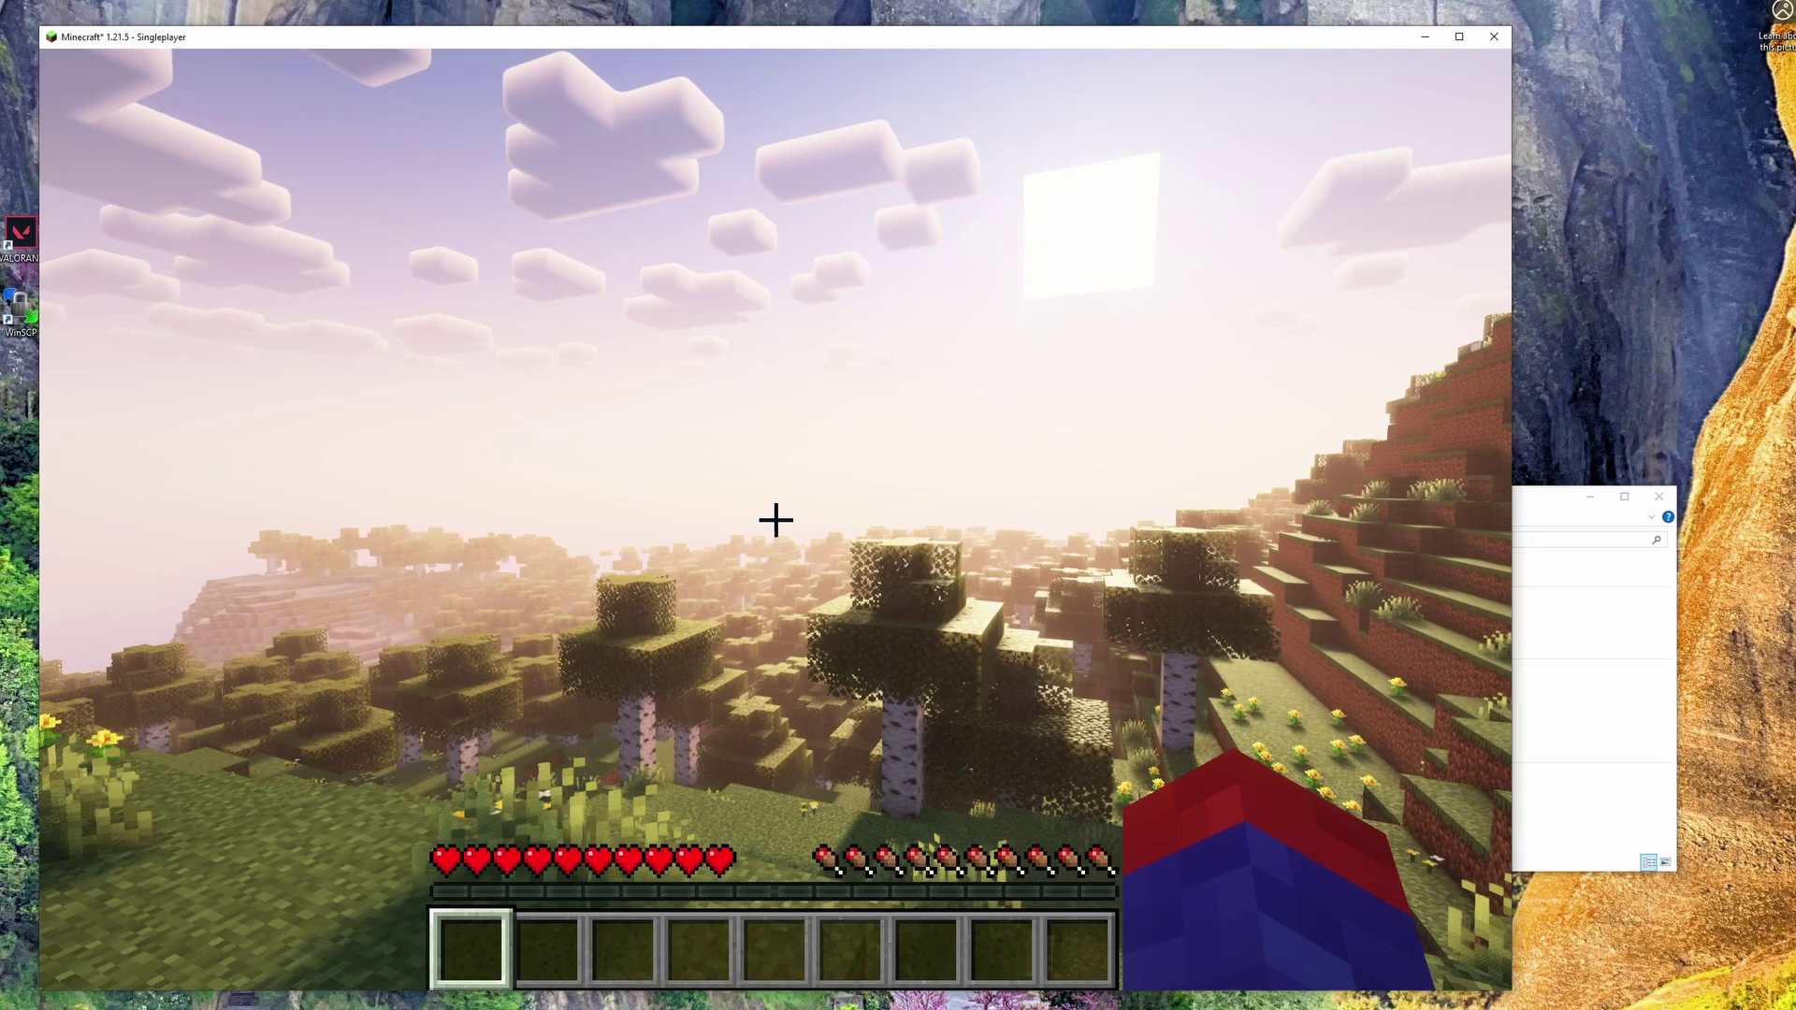